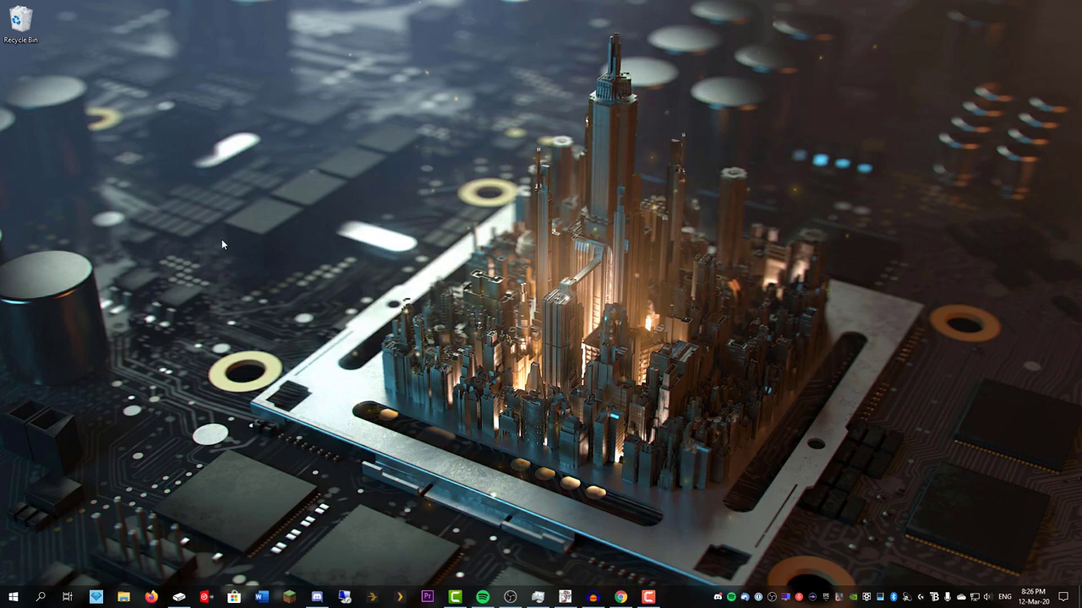
# Search the web in Chrome for geforce experience and install the program, agreeing to its licence terms
pyautogui.click(620, 596)
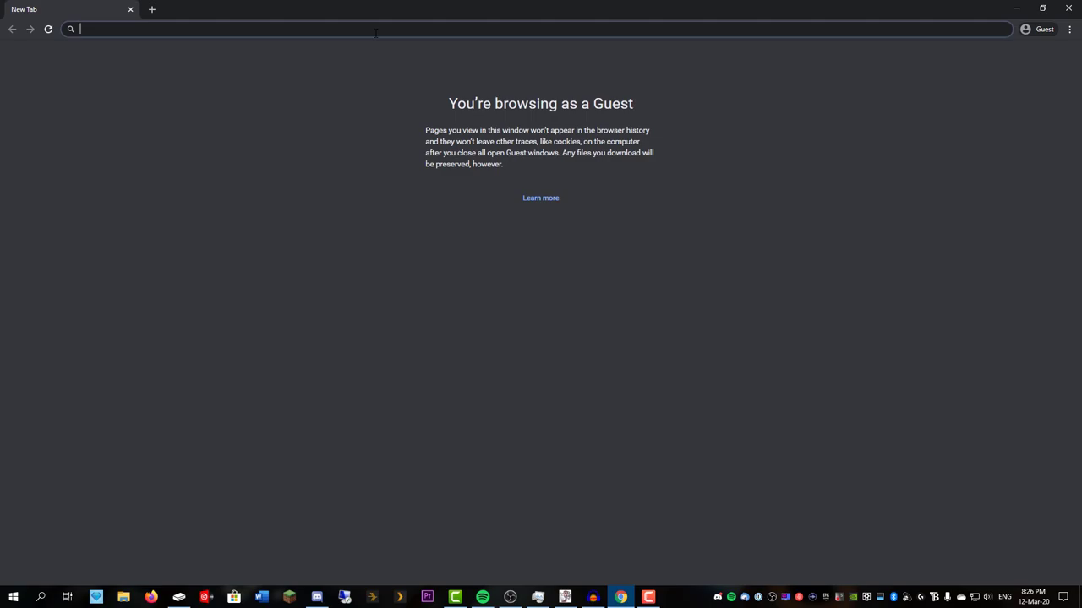
pyautogui.write('geforce exp')
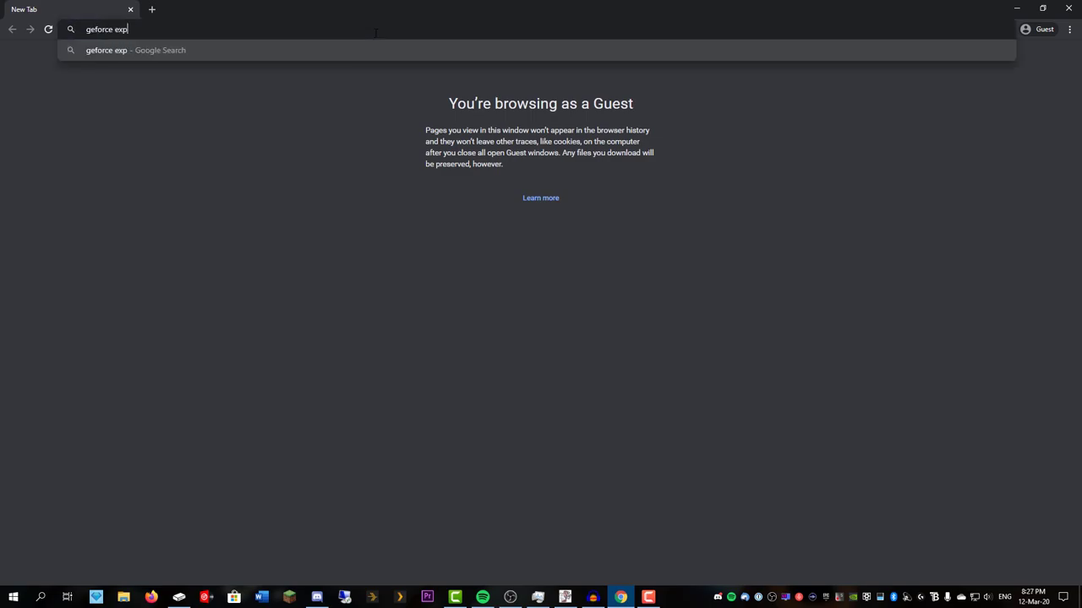
pyautogui.write('erience')
pyautogui.press('Return')
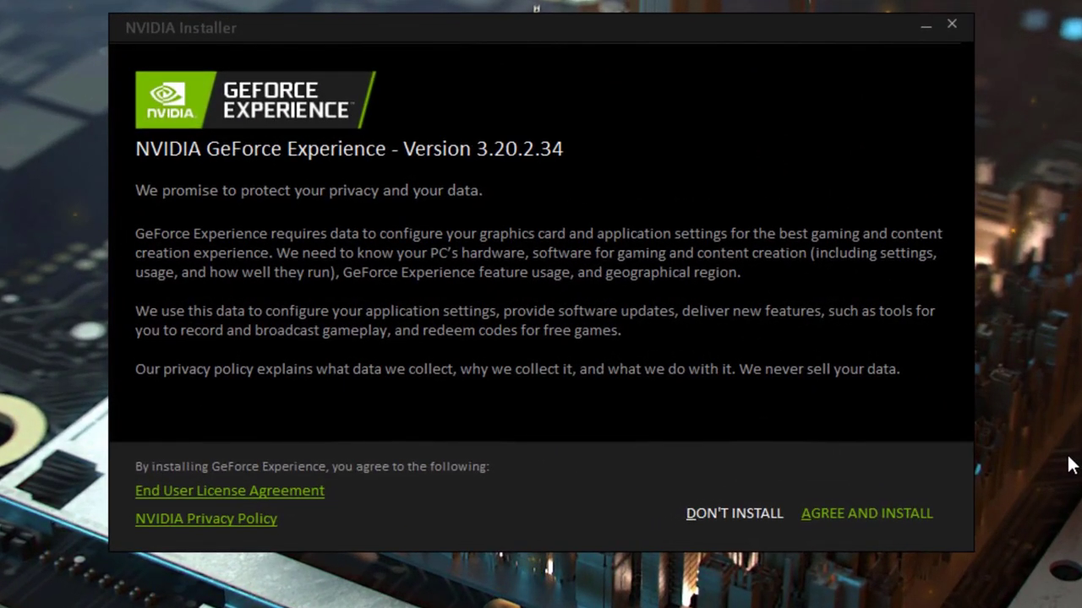
pyautogui.click(901, 518)
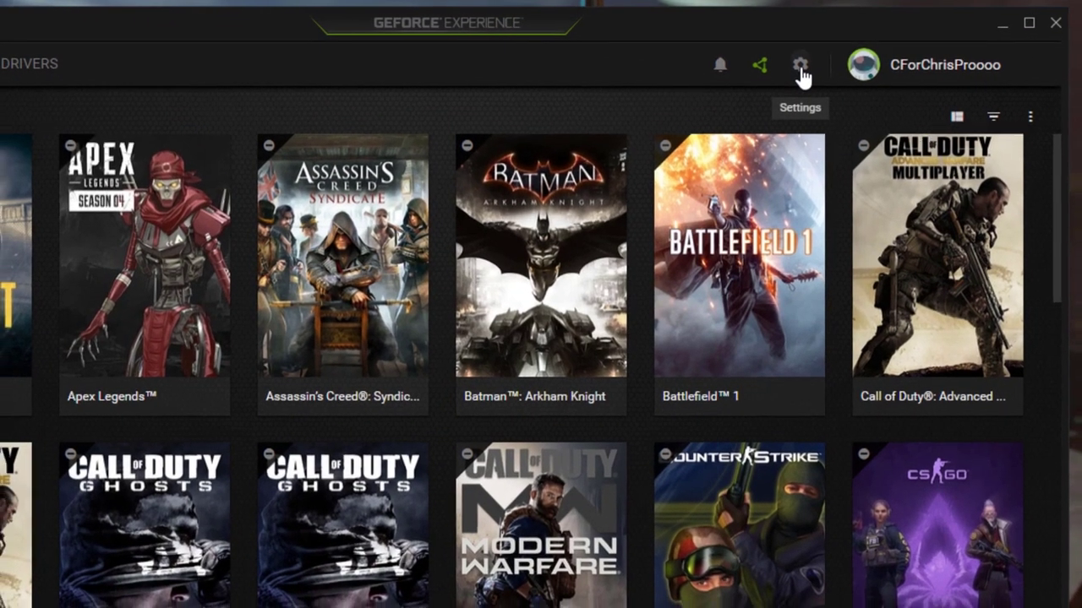
# Open the General settings of GeForce Experience and examine the In-Game Overlay section
pyautogui.click(801, 68)
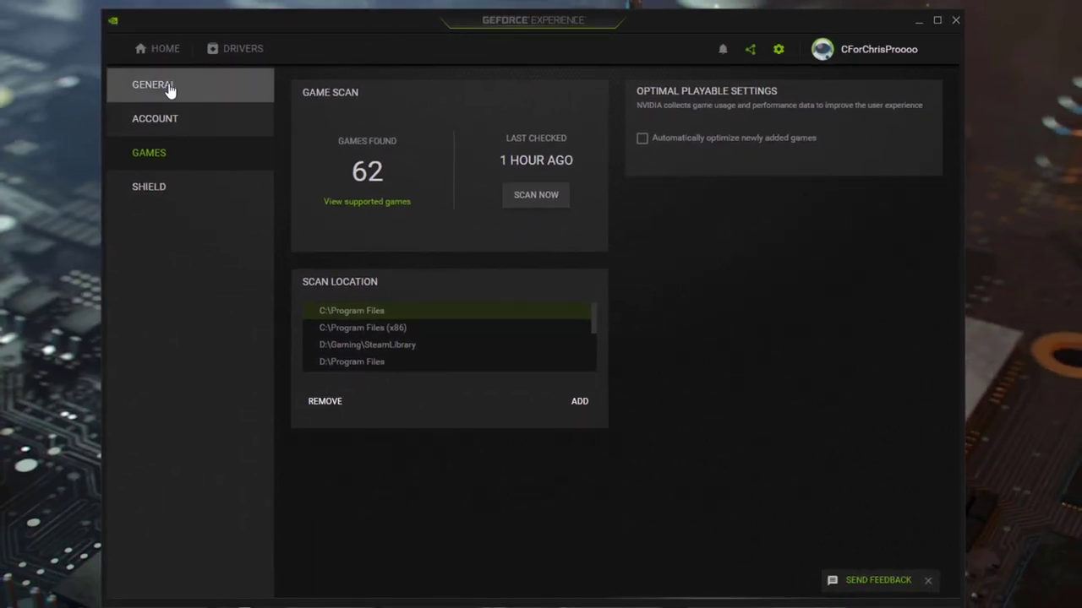
pyautogui.click(169, 88)
pyautogui.scroll(-1, 457, 203)
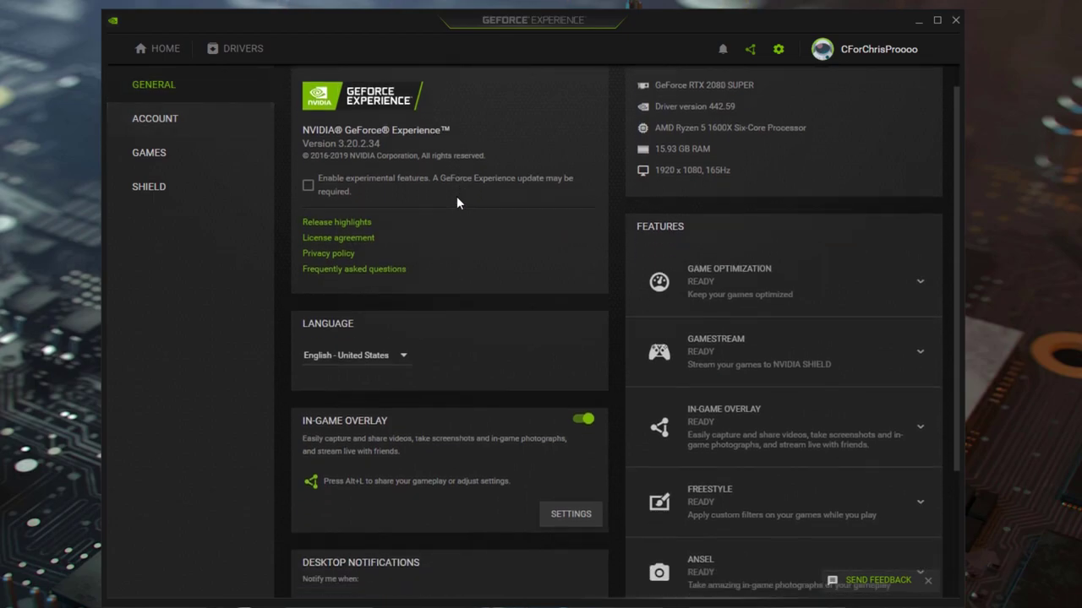
pyautogui.scroll(-2, 456, 198)
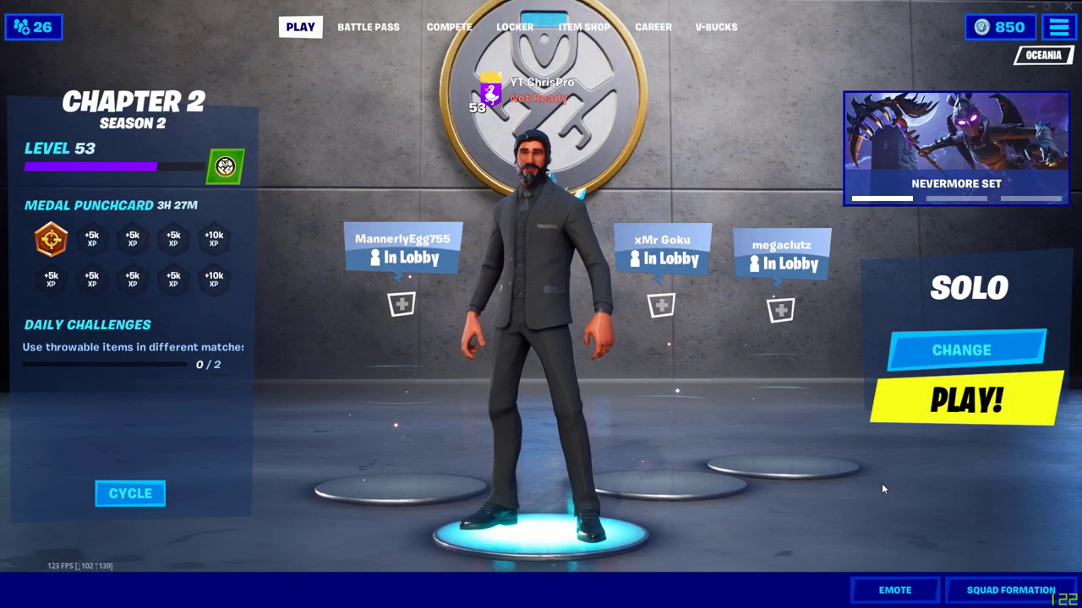
# Open the in-game overlay over Fortnite and switch Instant Replay off and back on
pyautogui.hotkey('alt', 'z')
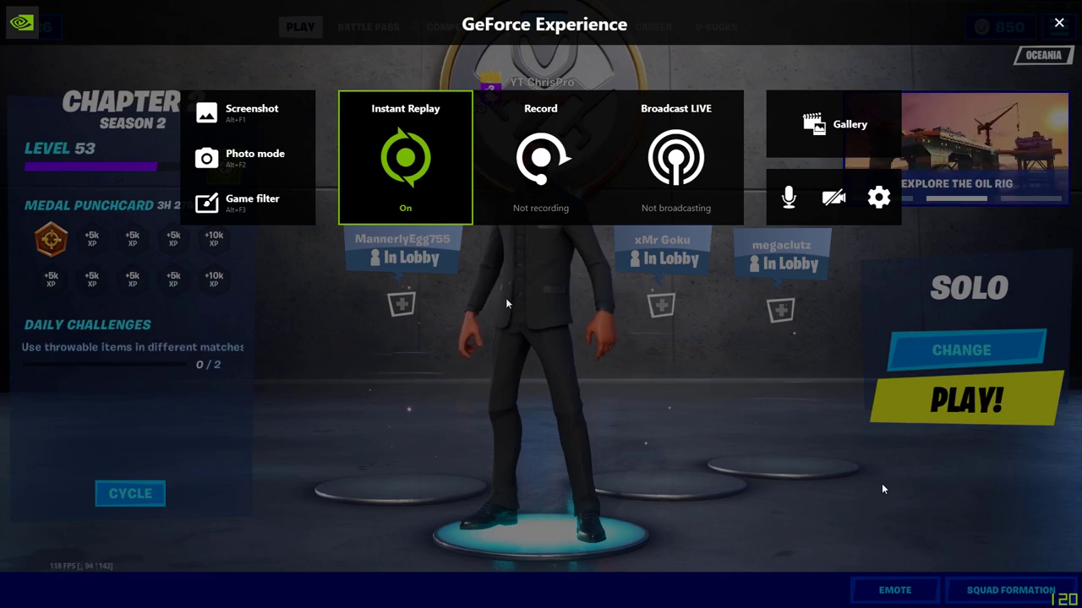
pyautogui.click(405, 194)
pyautogui.click(406, 241)
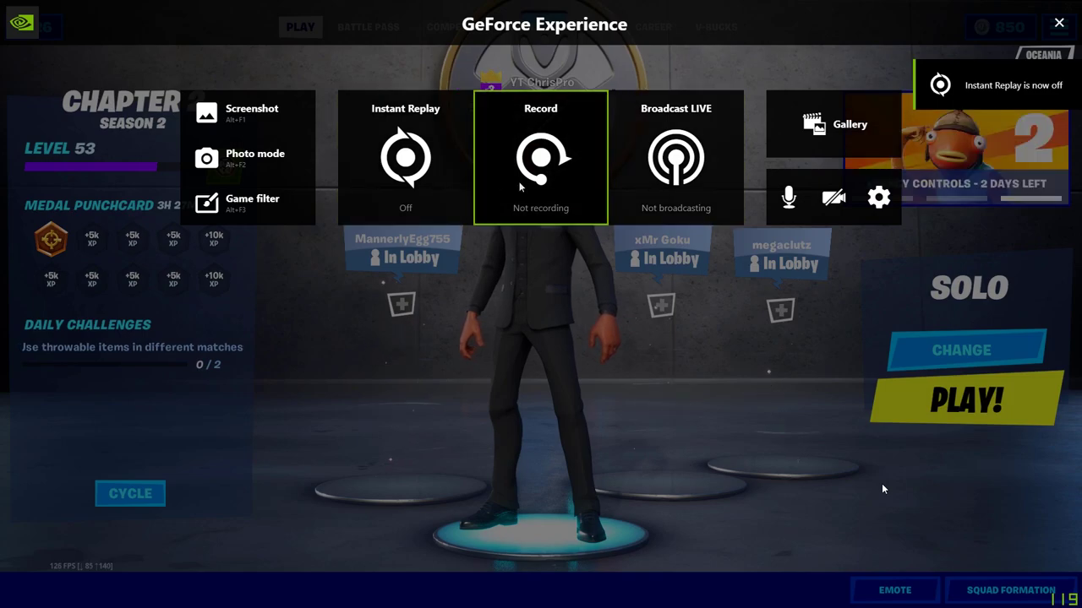
pyautogui.click(558, 185)
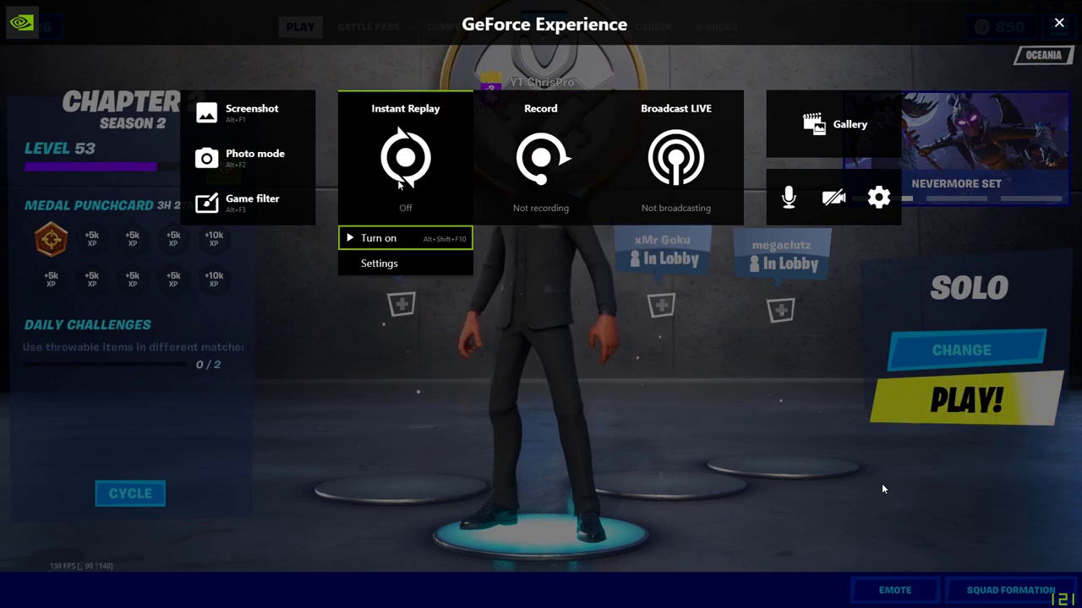
pyautogui.click(381, 307)
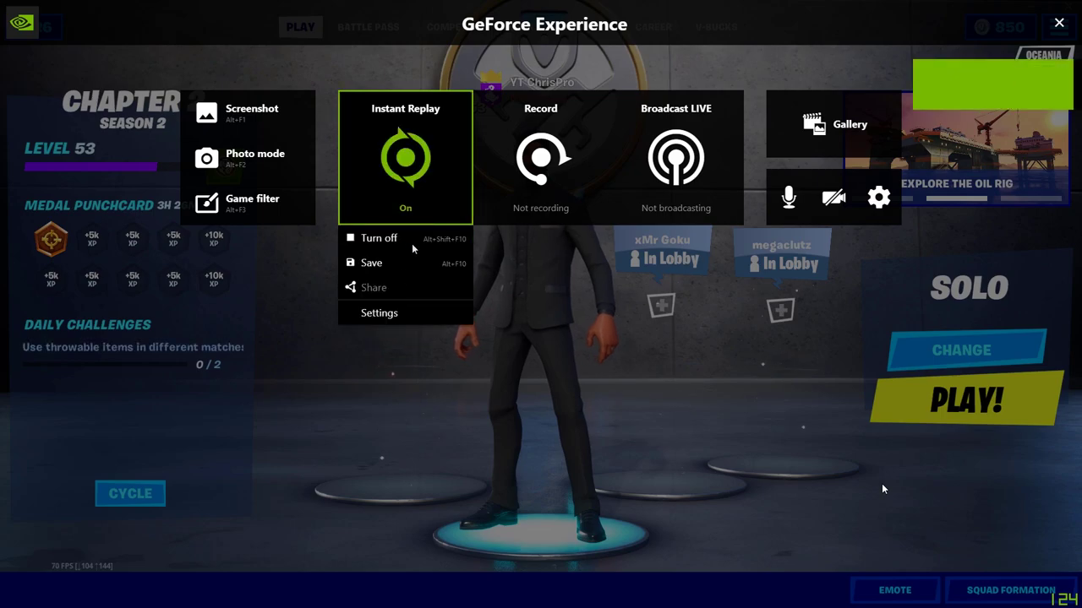
# Examine Instant Replay's video capture settings for length, quality, resolution, frame rate and bit rate, and leave them
pyautogui.click(381, 379)
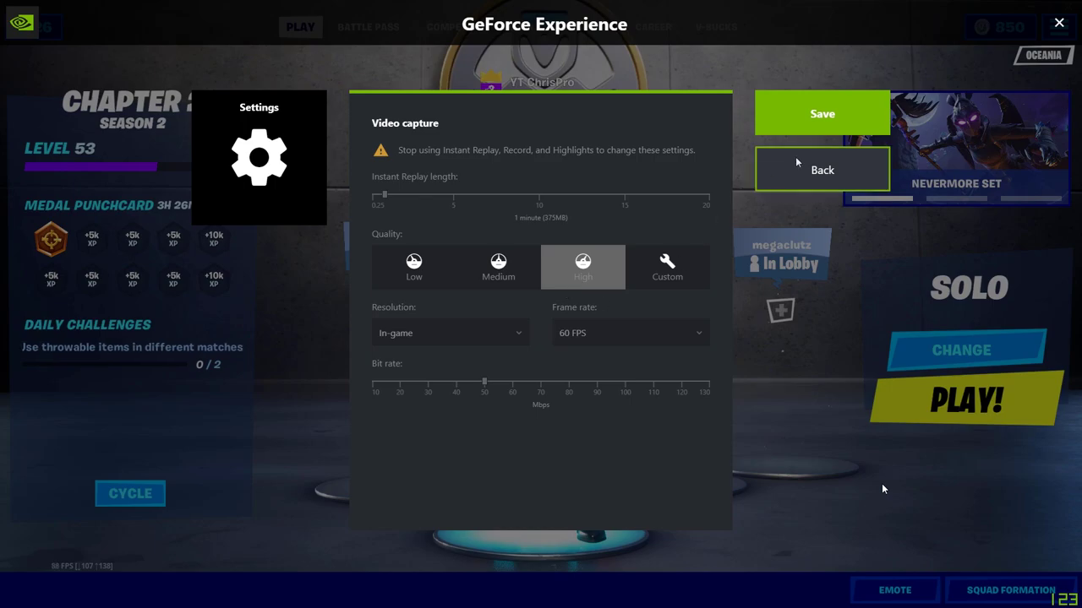
pyautogui.click(823, 170)
# Open the overlay's keyboard shortcuts, examine the Record group and select the shortcut for saving the last minutes recorded
pyautogui.click(894, 221)
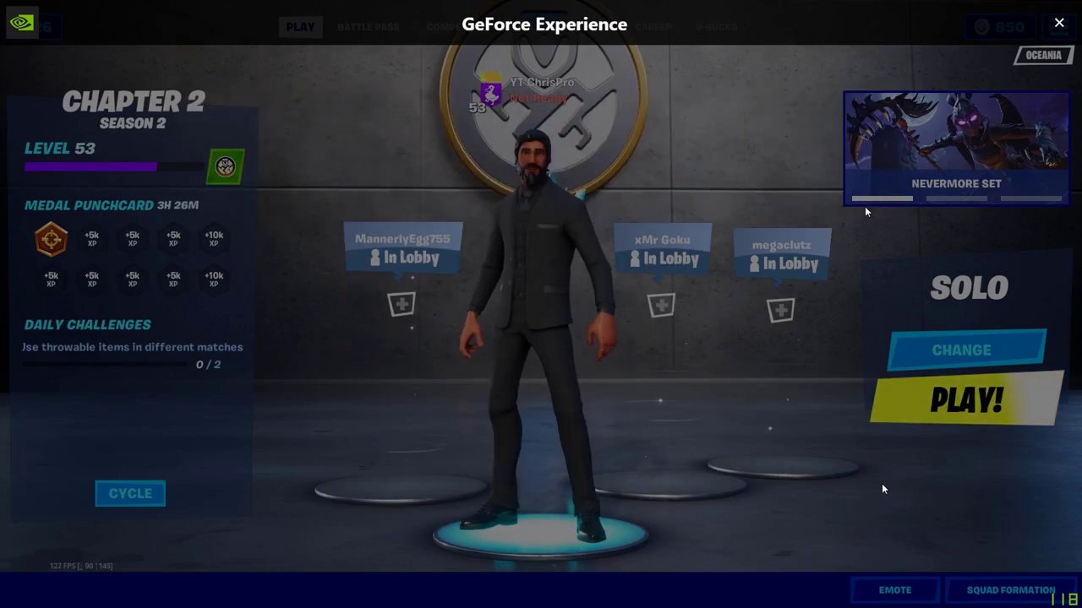
pyautogui.scroll(-3, 517, 304)
pyautogui.scroll(3, 511, 308)
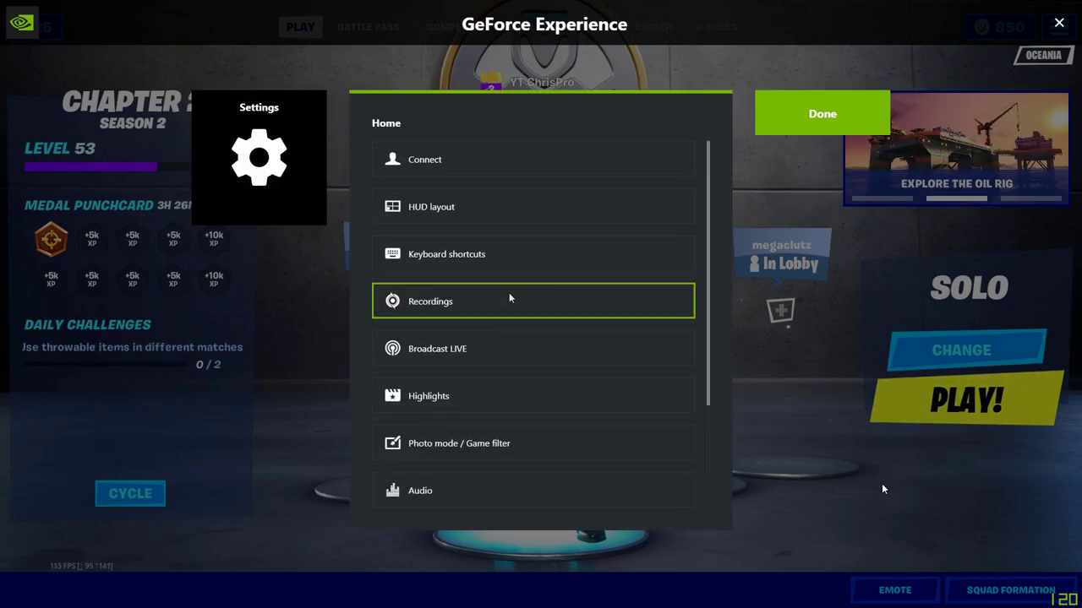
pyautogui.click(490, 250)
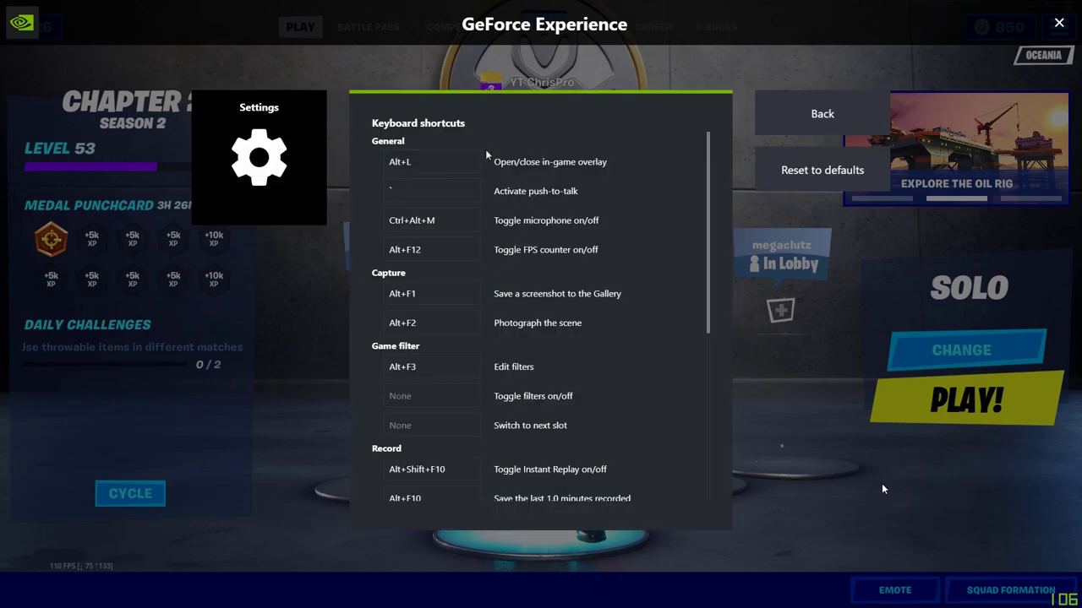
pyautogui.scroll(-4, 511, 334)
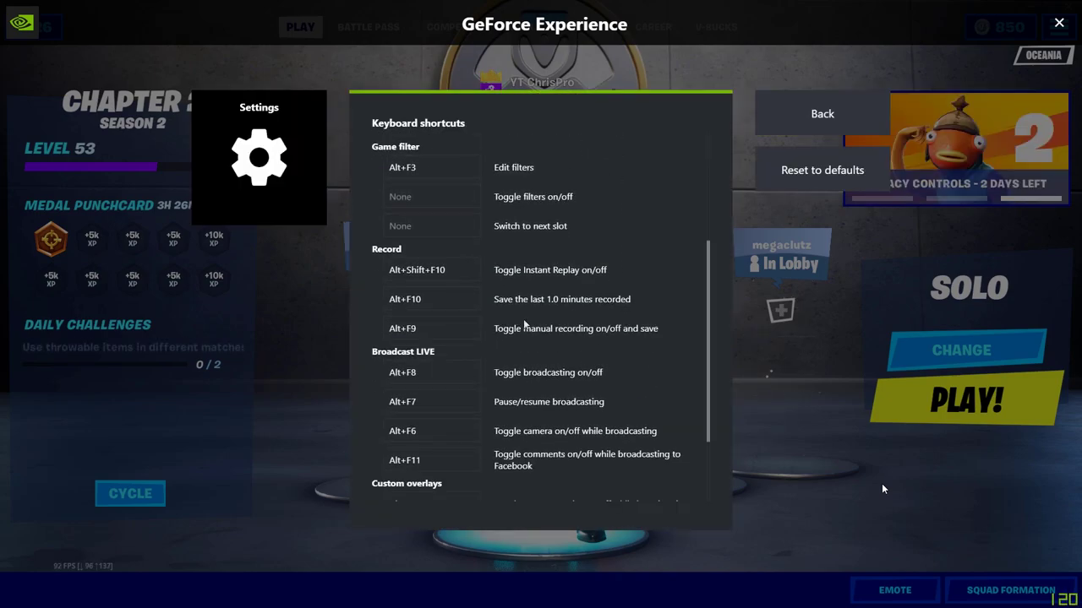
pyautogui.scroll(-3, 524, 323)
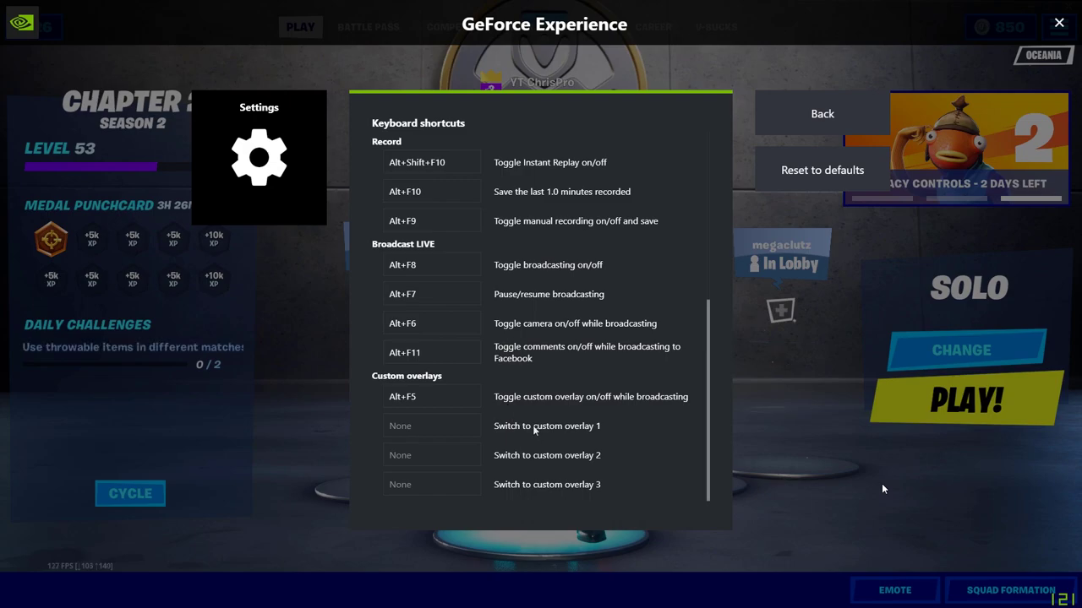
pyautogui.scroll(2, 520, 409)
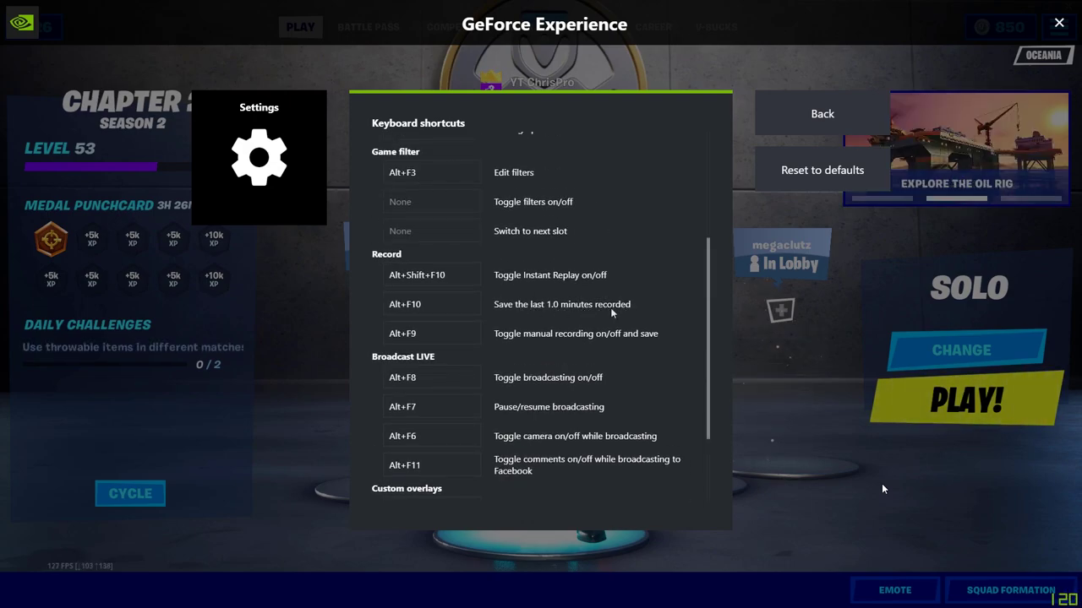
pyautogui.click(448, 311)
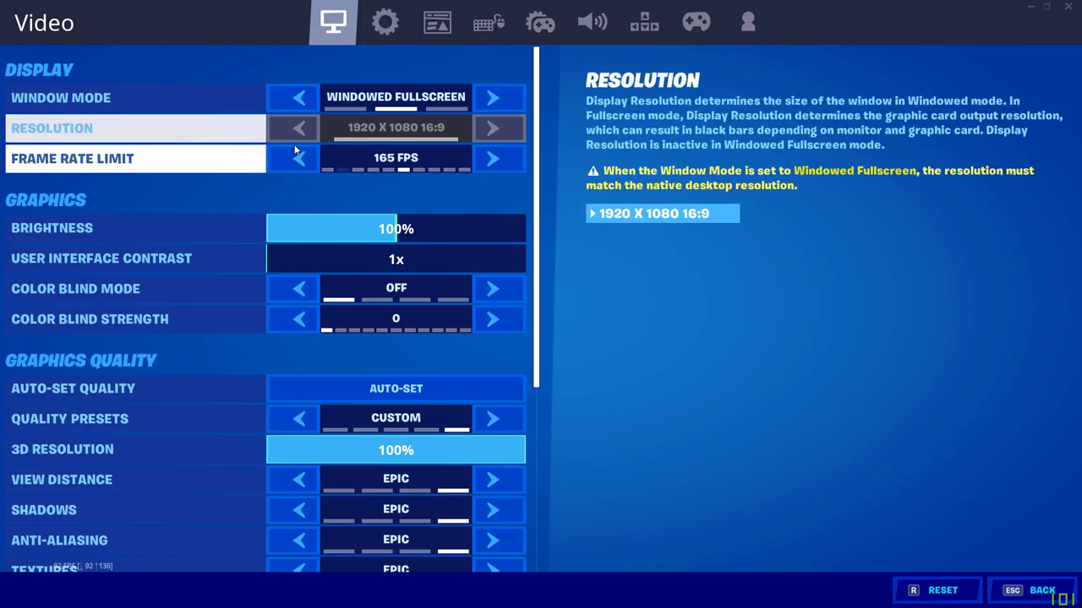
# Turn on NVIDIA Highlights in Fortnite's Game settings, apply the change and return to the lobby
pyautogui.scroll(-6, 264, 138)
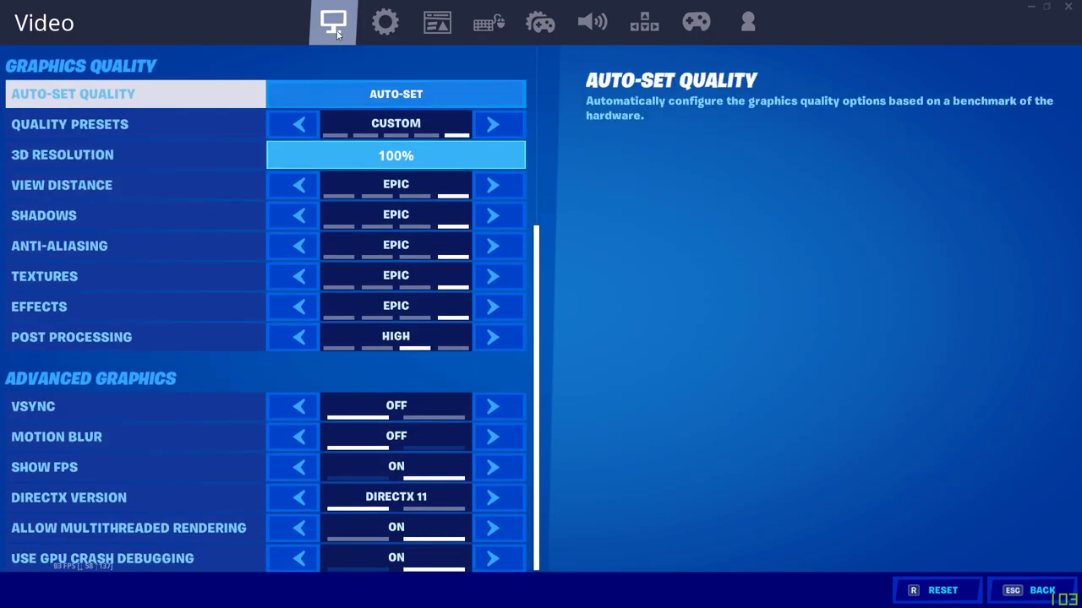
pyautogui.click(384, 22)
pyautogui.scroll(-3, 254, 174)
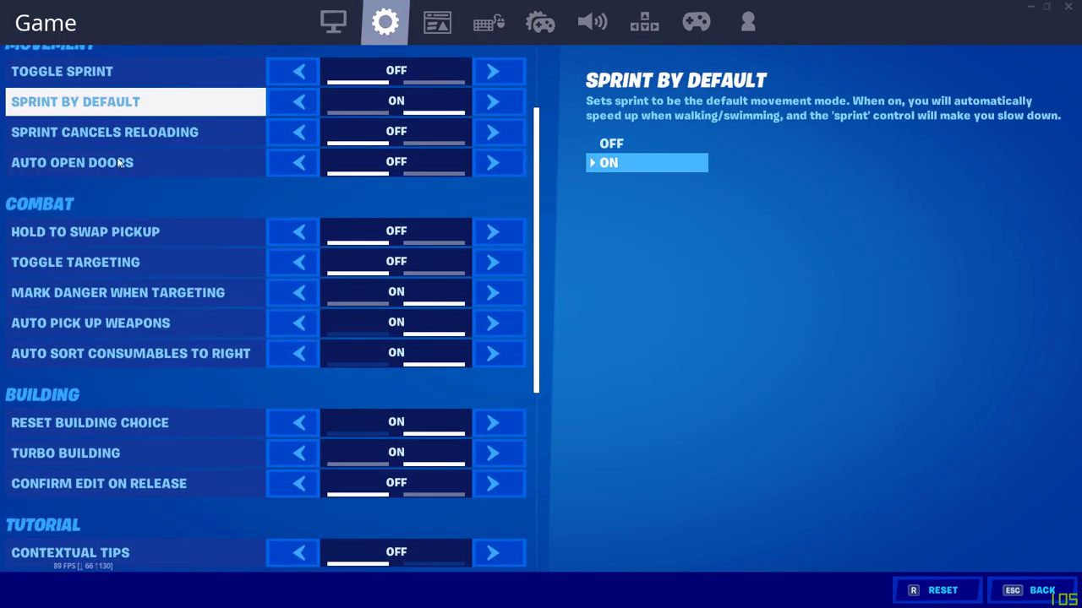
pyautogui.scroll(-5, 133, 213)
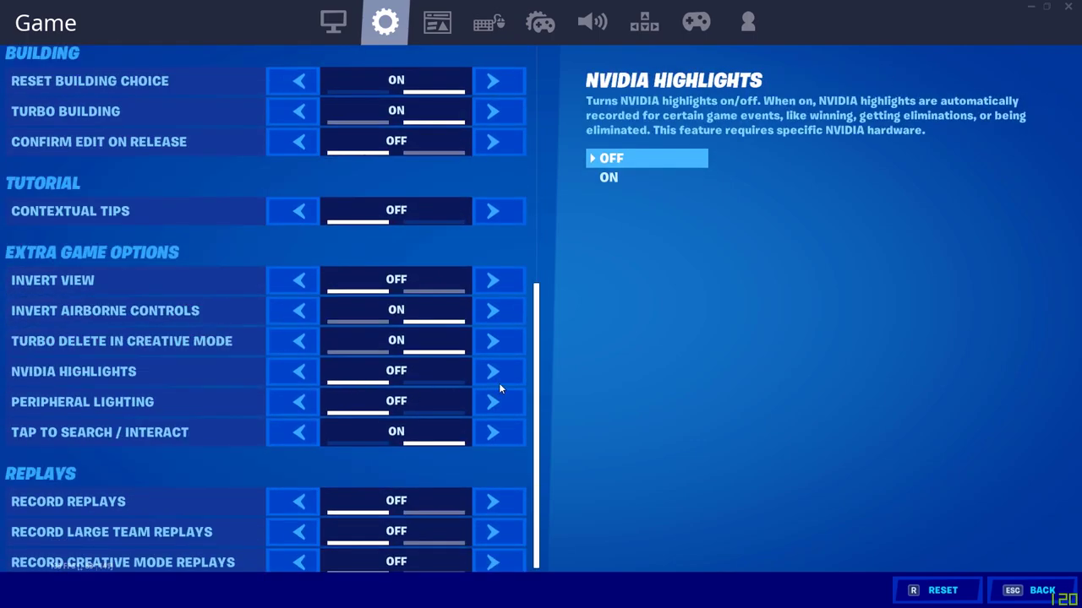
pyautogui.click(497, 376)
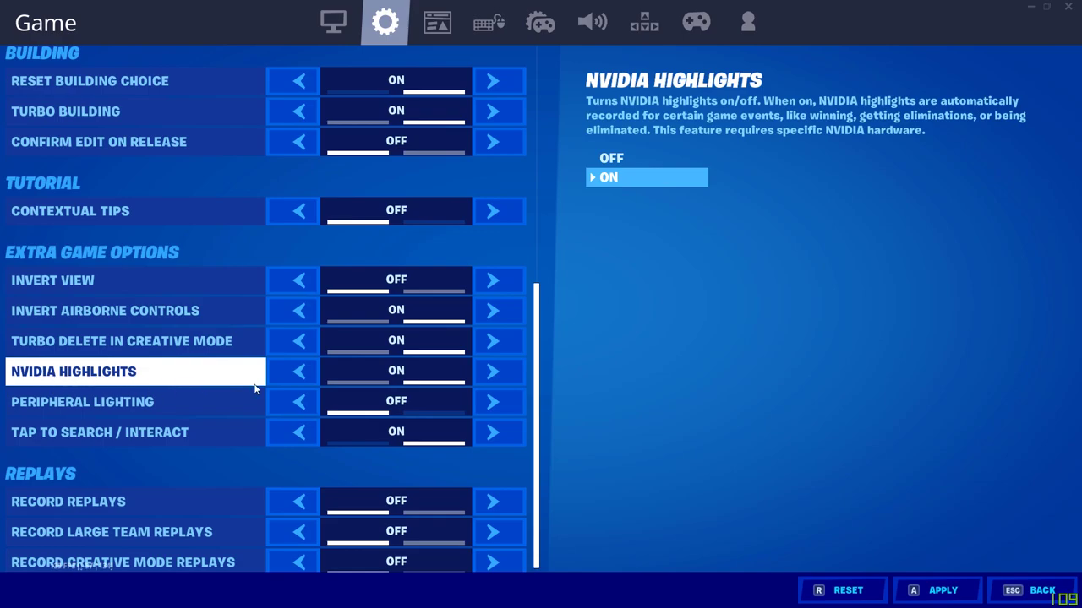
pyautogui.click(946, 590)
pyautogui.click(1036, 590)
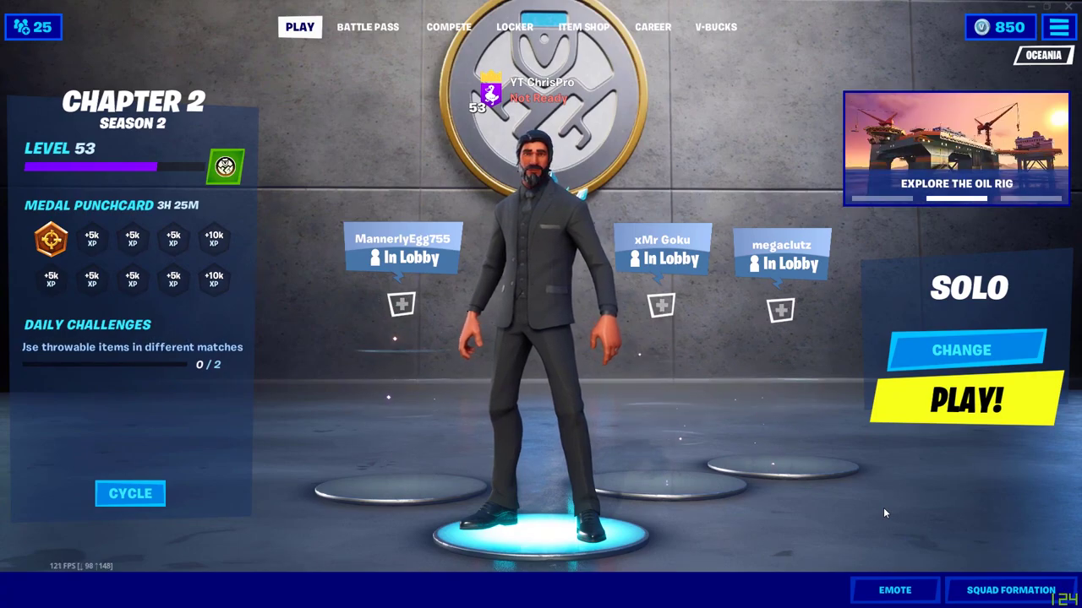
# Play a Solo match in Fortnite and return to the lobby after being eliminated
pyautogui.click(981, 412)
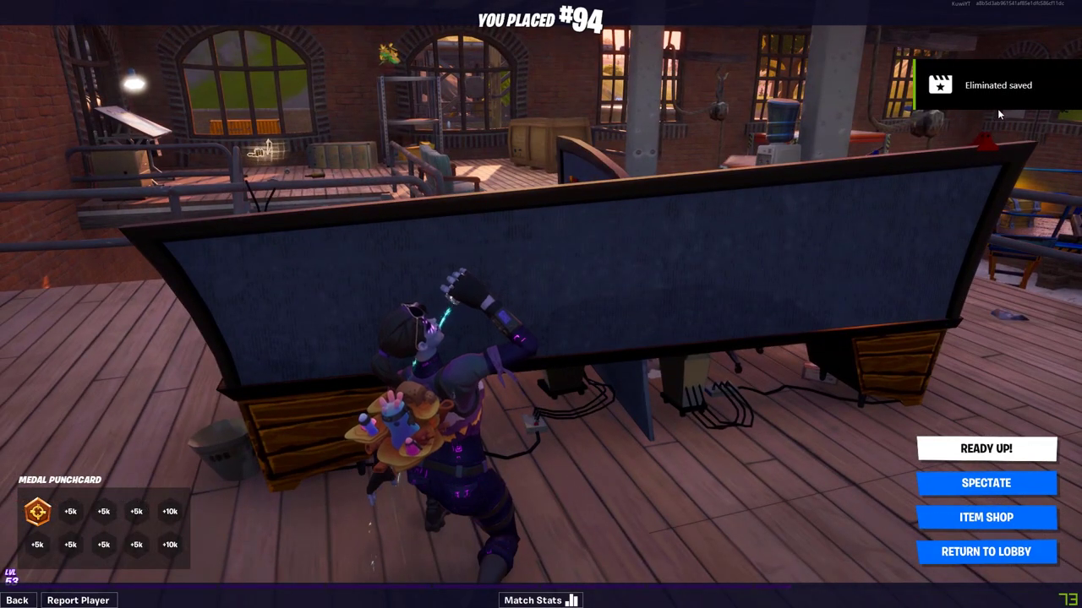
pyautogui.click(967, 549)
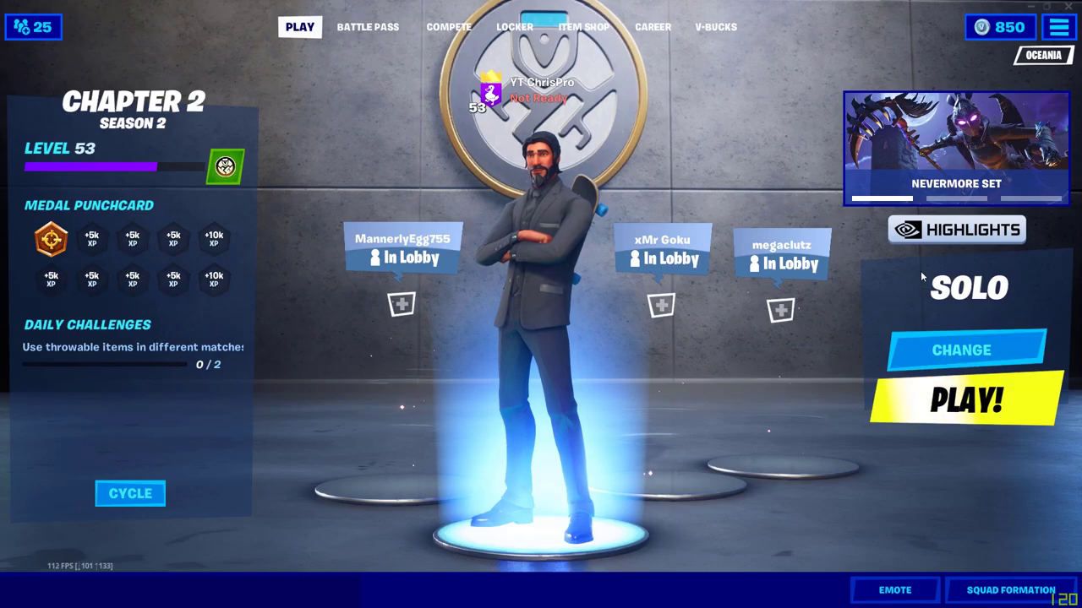
# Open the match highlights, trim the Eliminated clip to about 2.7 seconds and save it to the Gallery
pyautogui.click(935, 239)
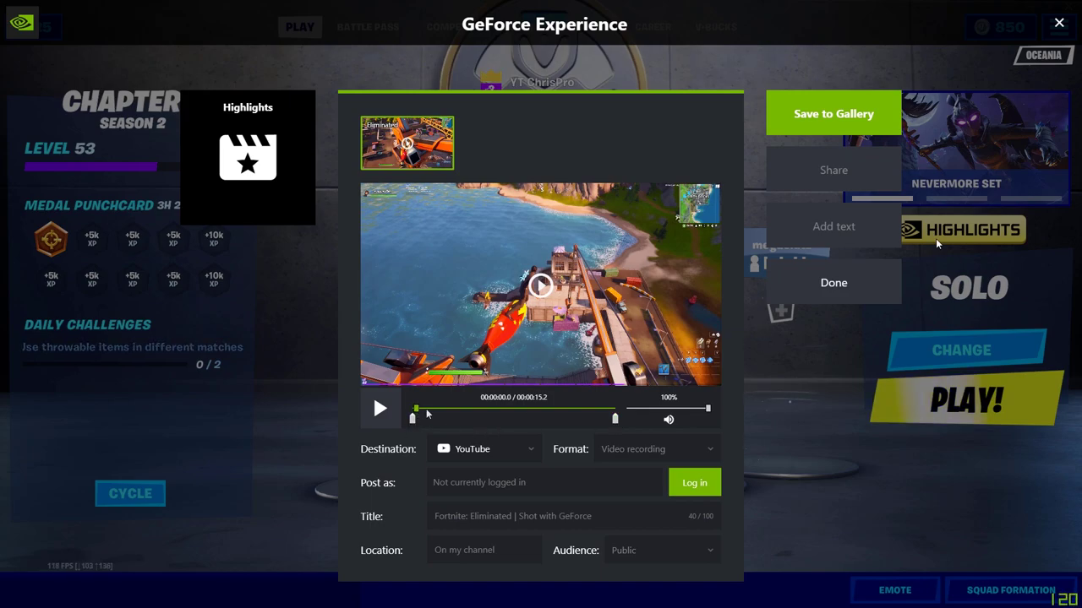
pyautogui.moveTo(411, 406); pyautogui.dragTo(533, 408)
pyautogui.moveTo(413, 420); pyautogui.dragTo(592, 420)
pyautogui.click(391, 422)
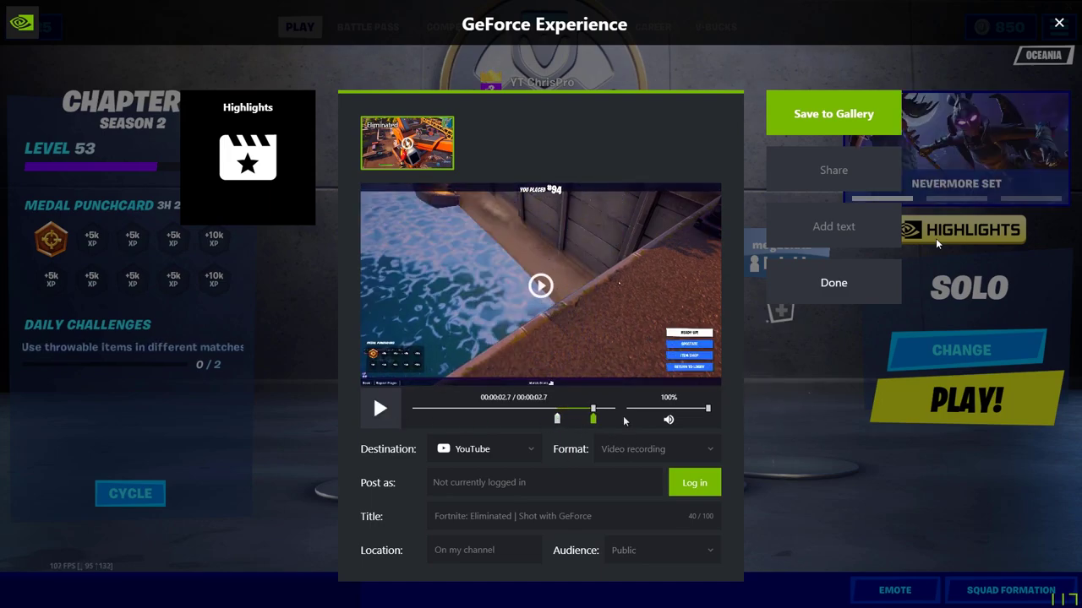
pyautogui.click(857, 118)
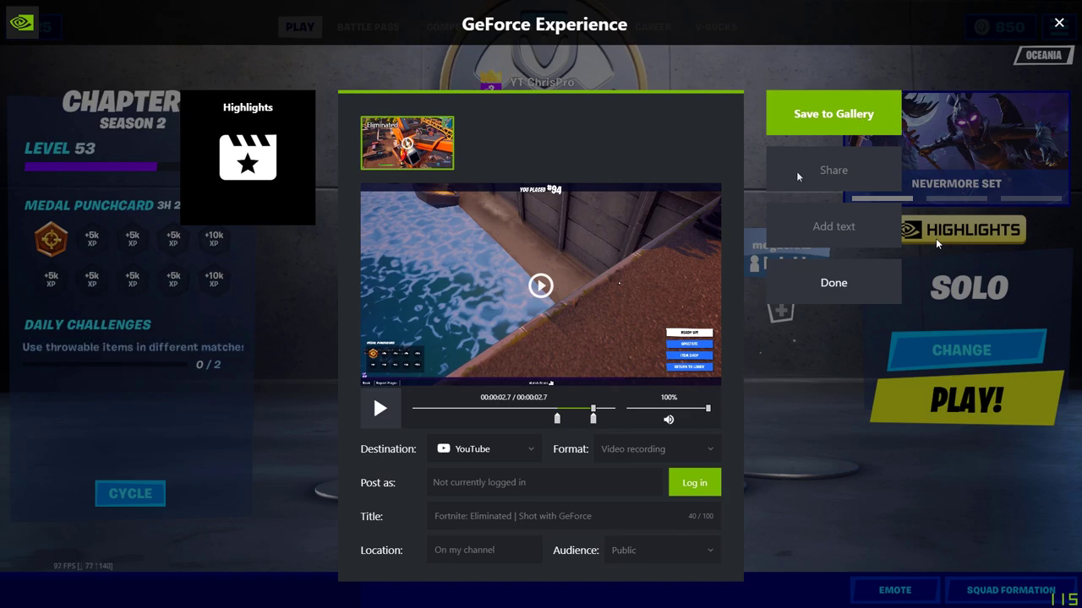
pyautogui.click(866, 288)
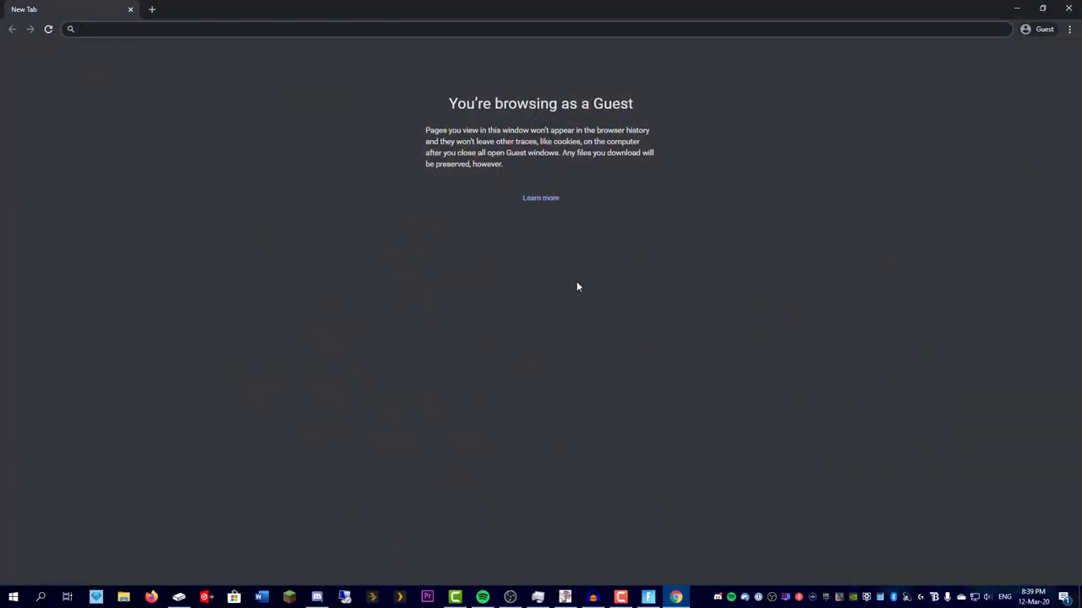
# Search the web in Chrome for obs studio and download the Windows installer from obsproject.com, closing the browser
pyautogui.write('obs studio')
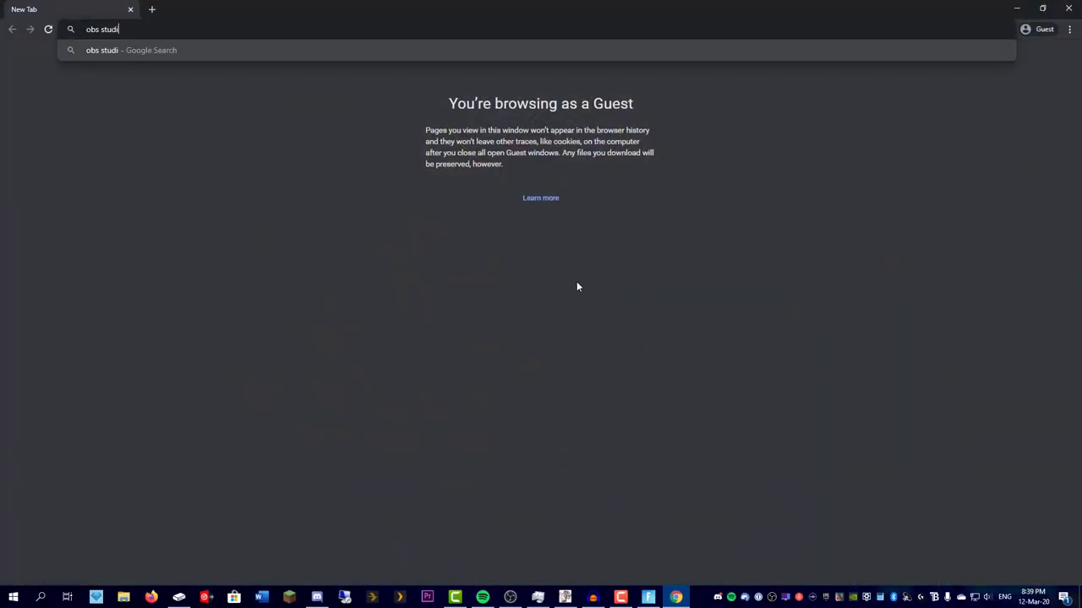
pyautogui.press('Return')
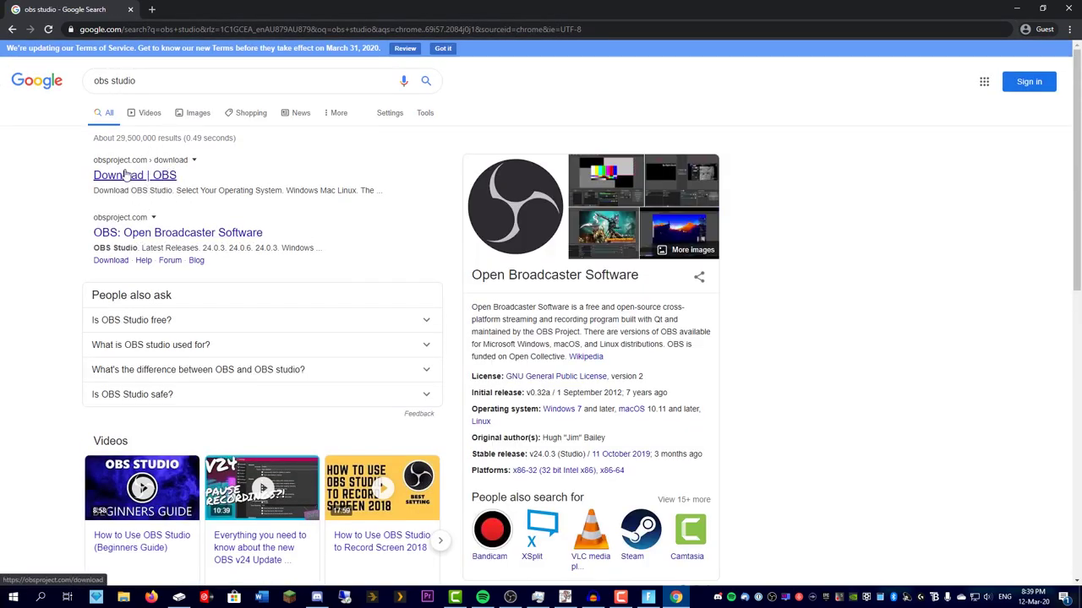
pyautogui.click(131, 233)
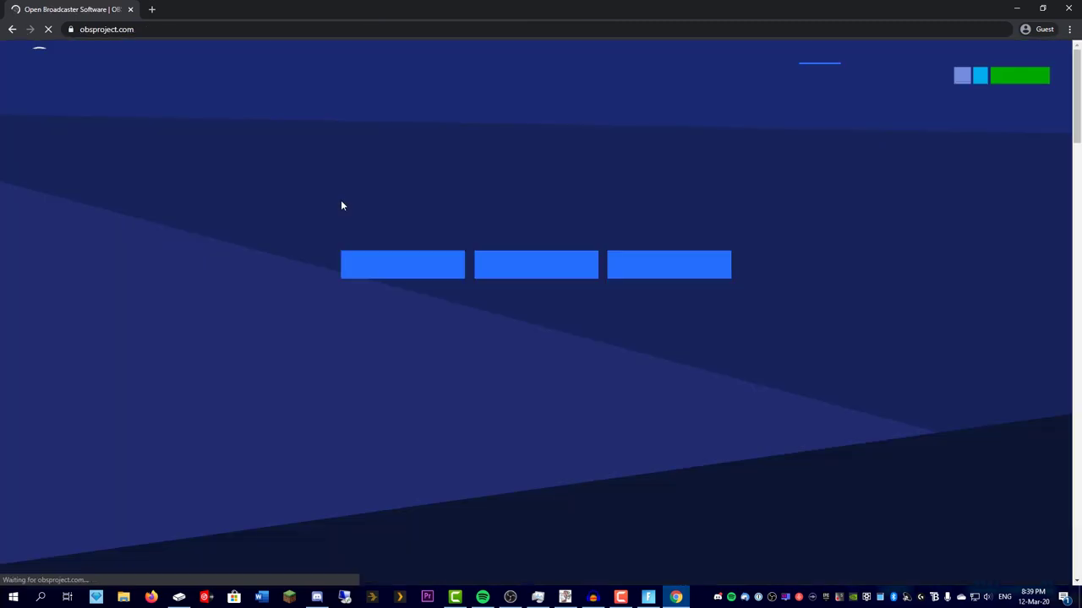
pyautogui.click(401, 269)
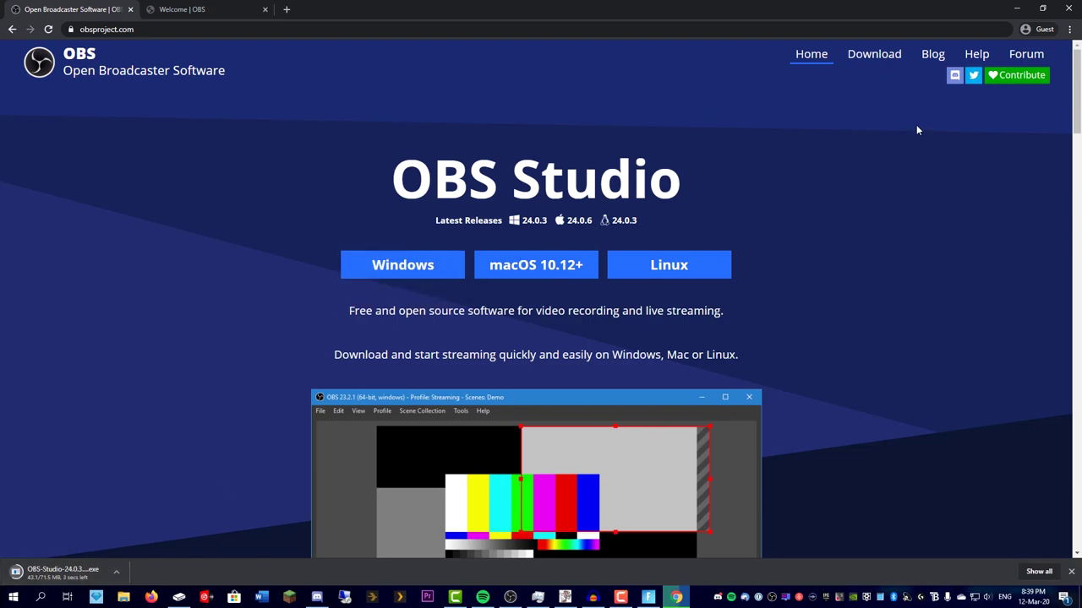
pyautogui.click(1069, 8)
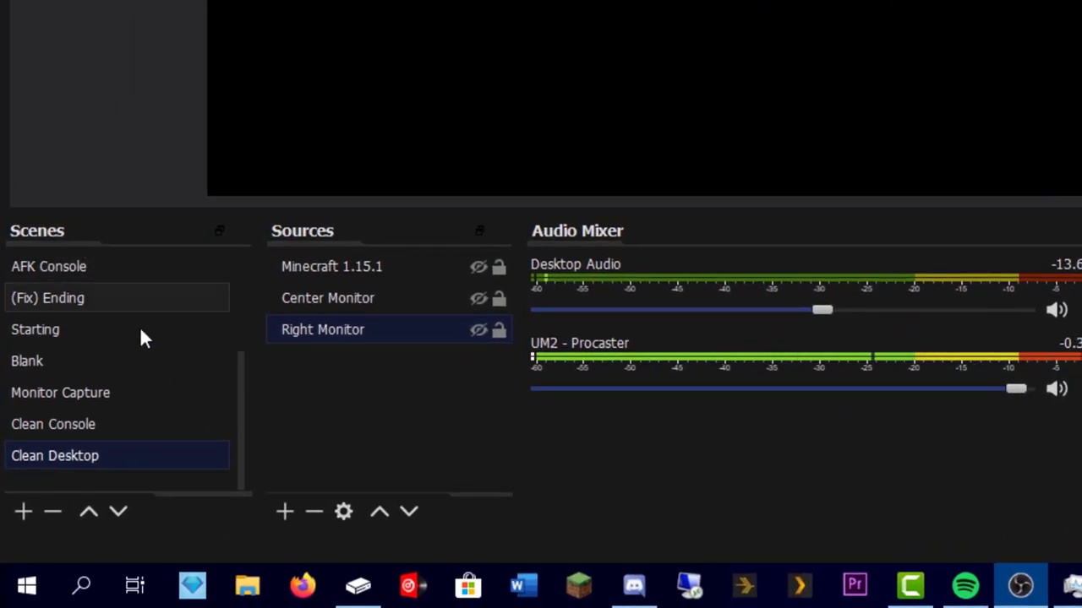
# Add a new scene named Scene 2 and create a visible Game Capture source in it named forttnite
pyautogui.click(23, 512)
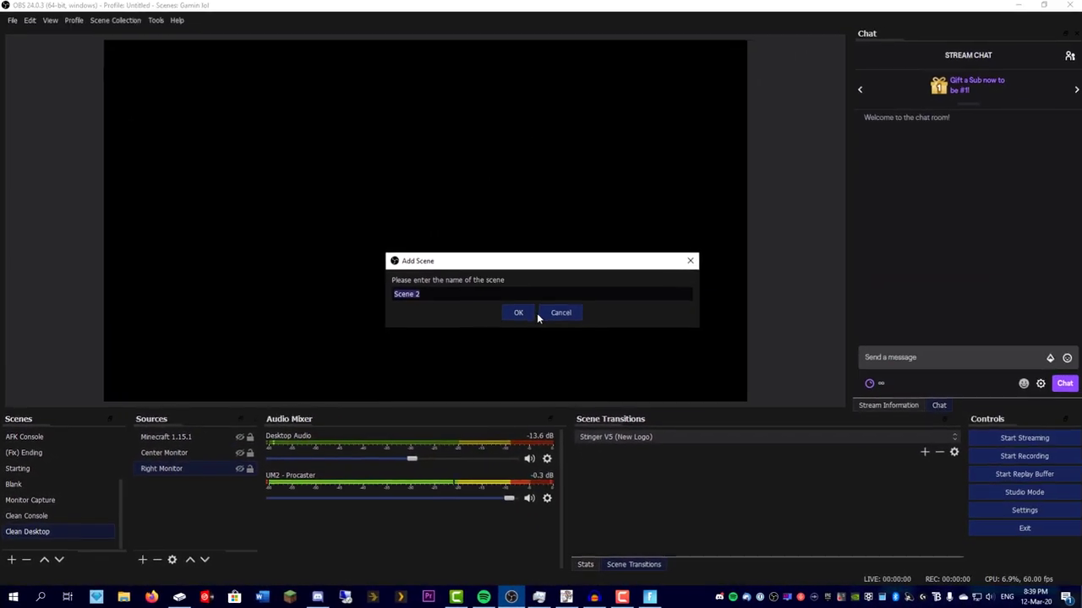
pyautogui.click(831, 147)
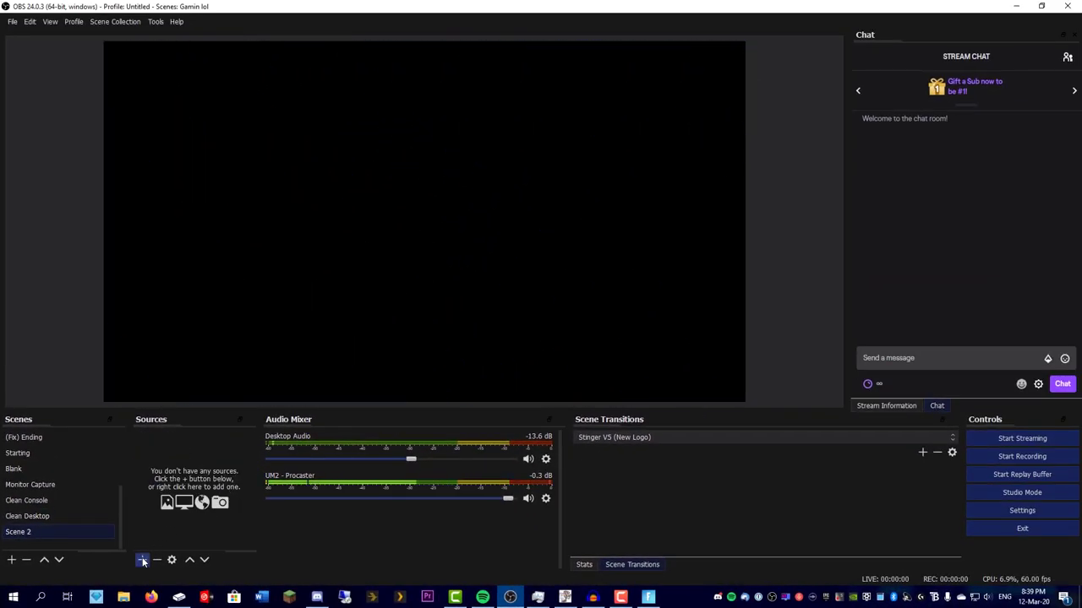
pyautogui.click(142, 559)
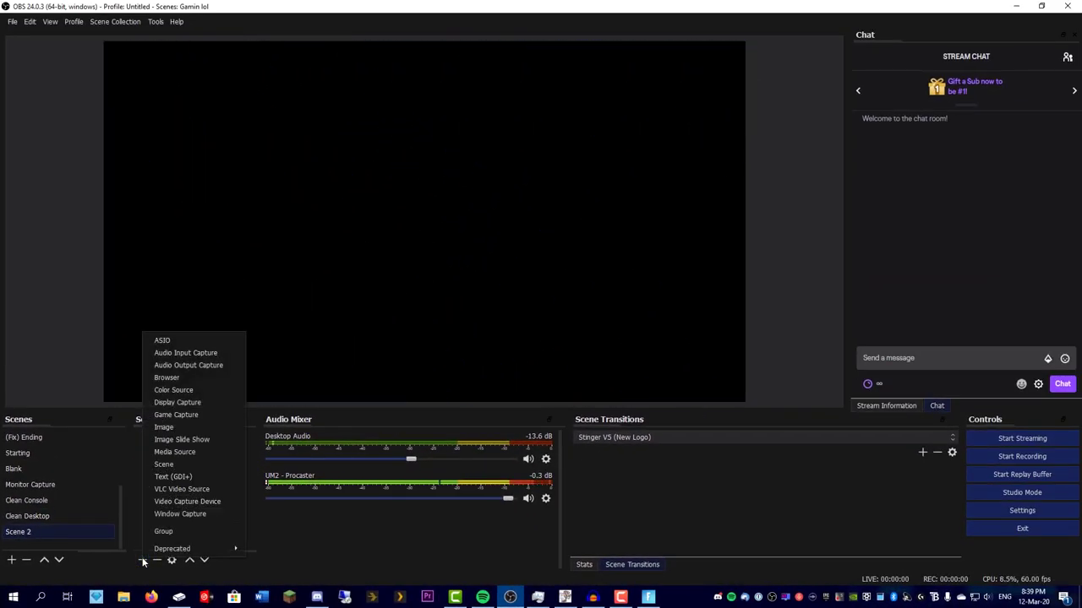
pyautogui.click(181, 414)
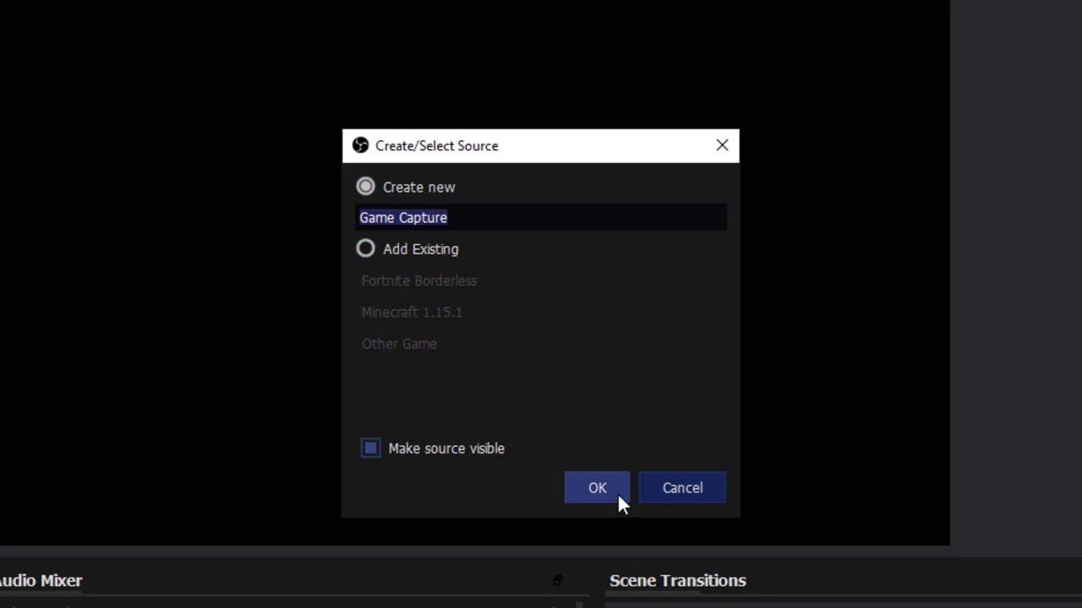
pyautogui.write('forttnite')
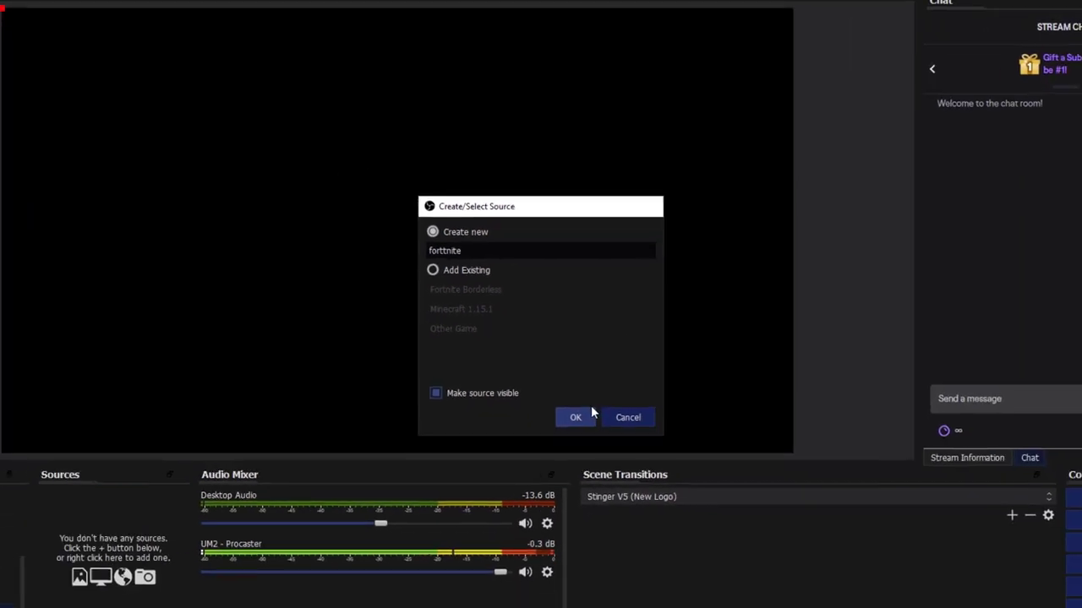
pyautogui.click(597, 488)
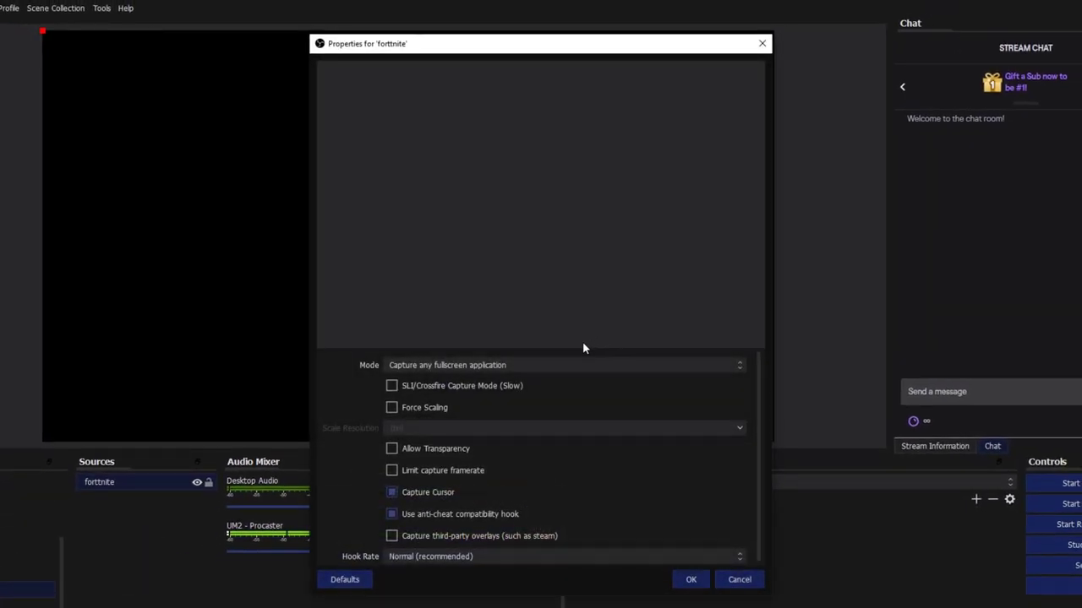
# Set the forttnite source to capture the specific window [FortniteClient-Win64-Shipping.exe]: Fortnite and accept its properties
pyautogui.click(545, 366)
pyautogui.click(507, 386)
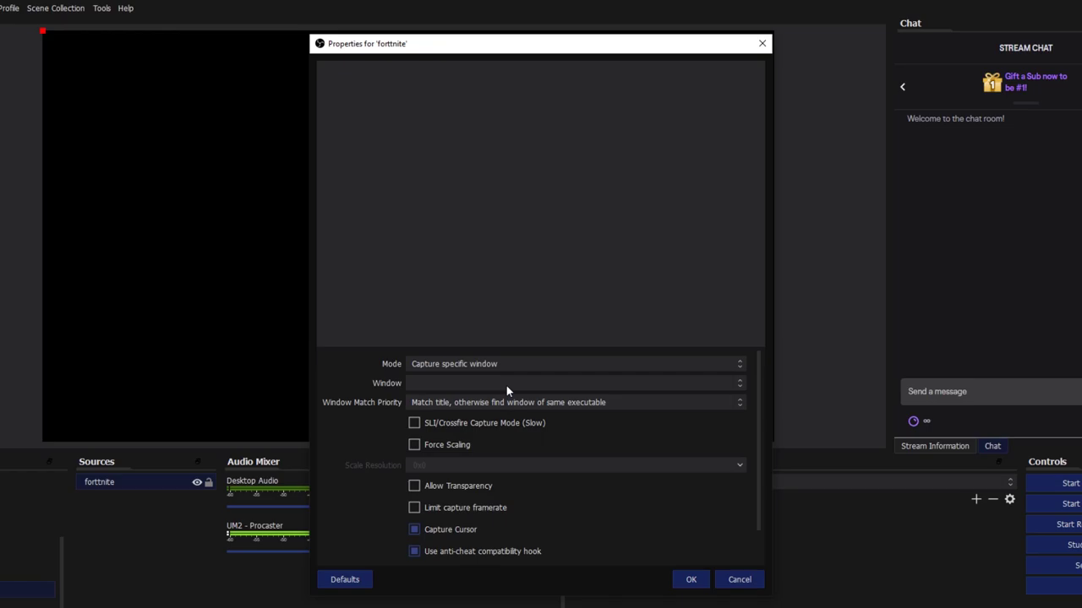
pyautogui.click(506, 385)
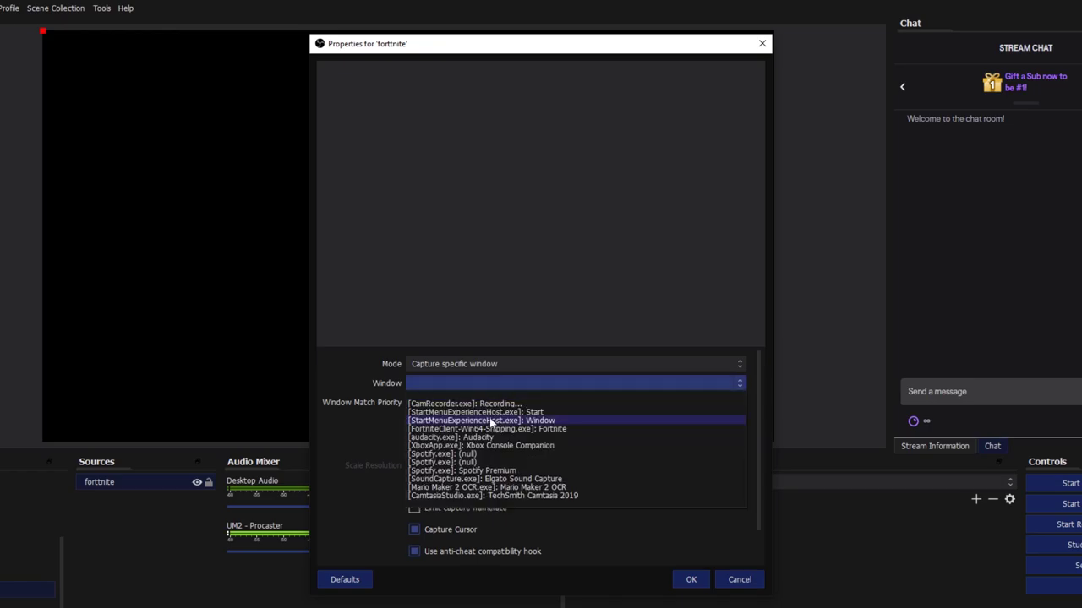
pyautogui.click(553, 429)
pyautogui.moveTo(563, 47); pyautogui.dragTo(799, 43)
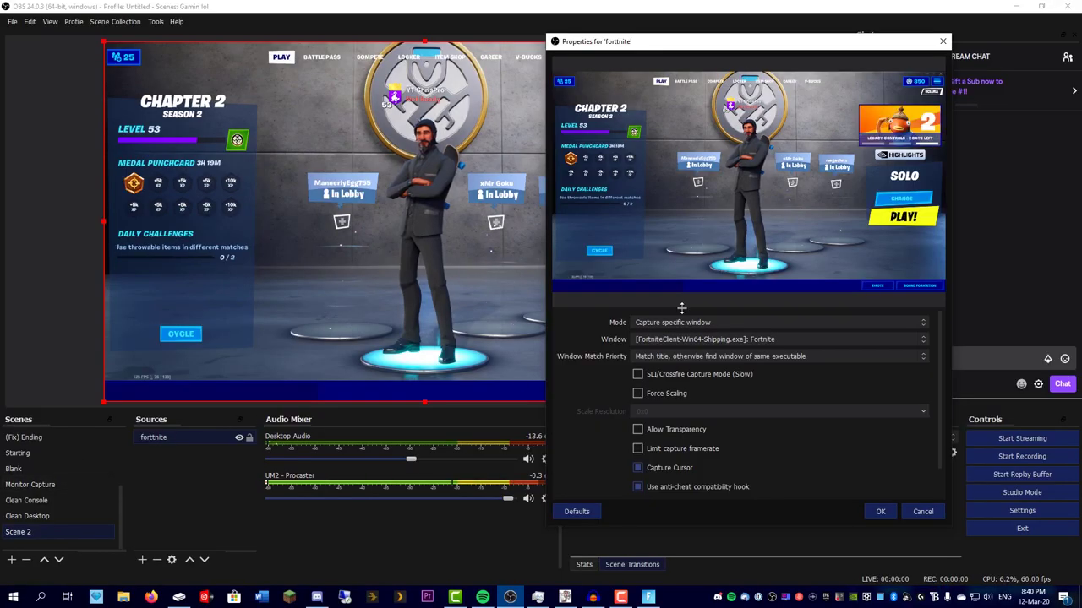
pyautogui.scroll(-2, 683, 461)
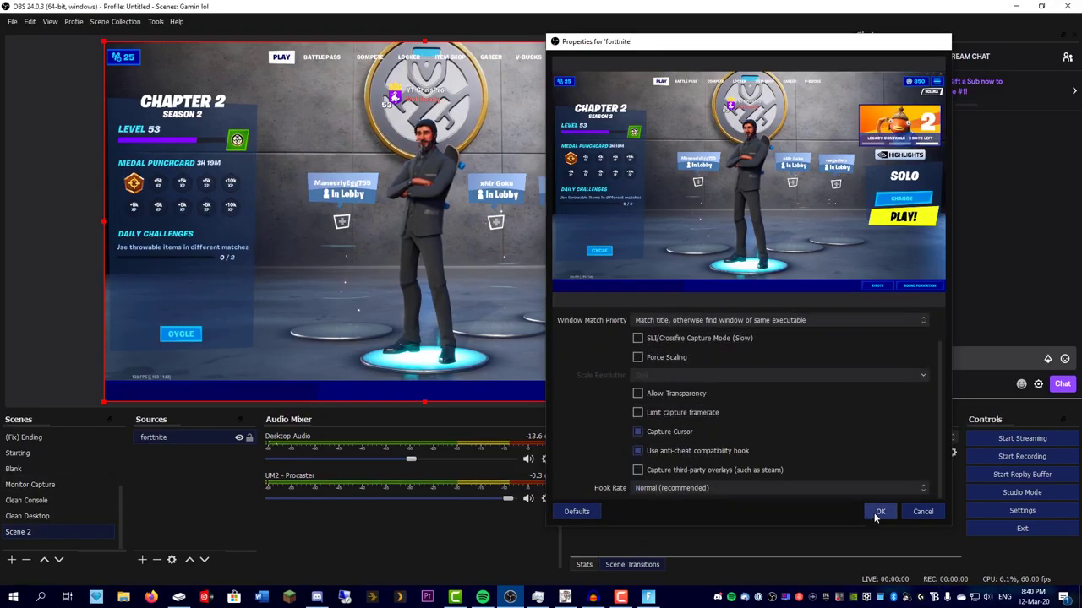
pyautogui.click(879, 512)
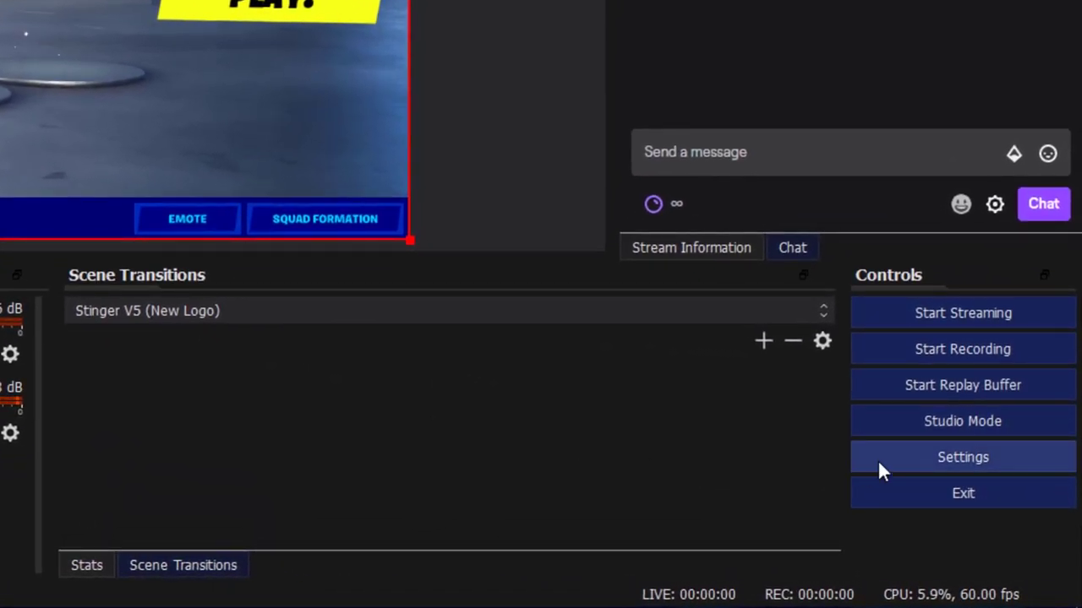
# In the Output settings, choose the Advanced output mode and bring up the Replay Buffer's maximum replay time, keeping it at 60 s
pyautogui.click(879, 461)
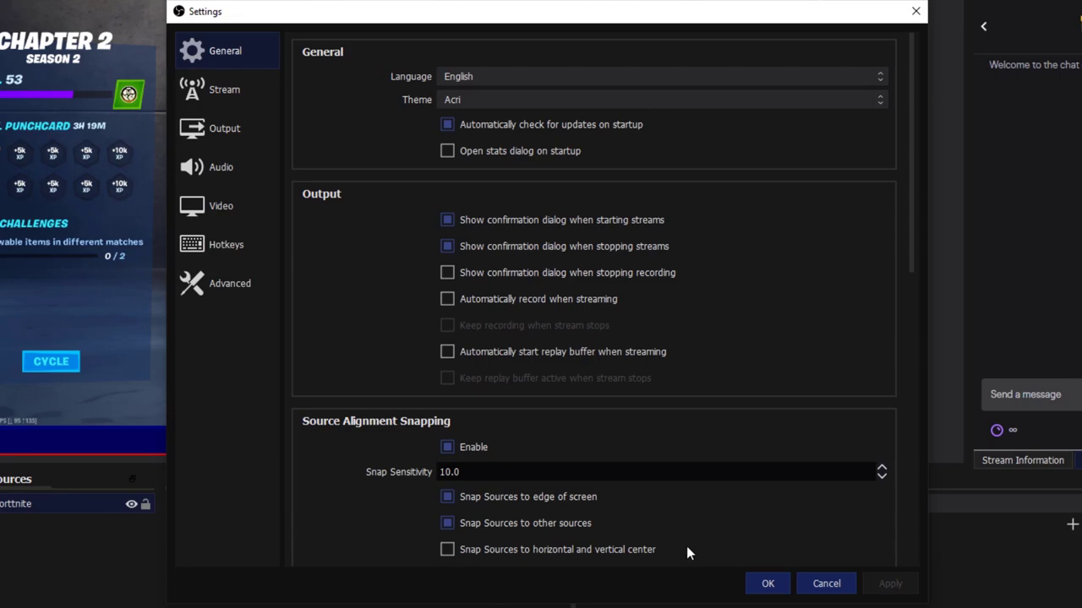
pyautogui.click(239, 128)
pyautogui.click(490, 49)
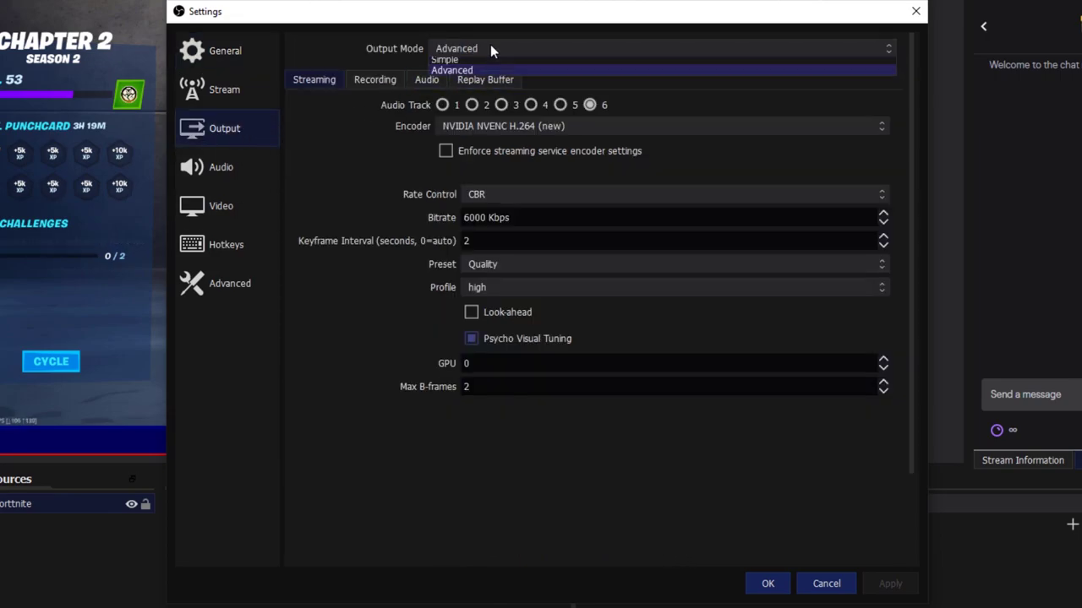
pyautogui.click(454, 53)
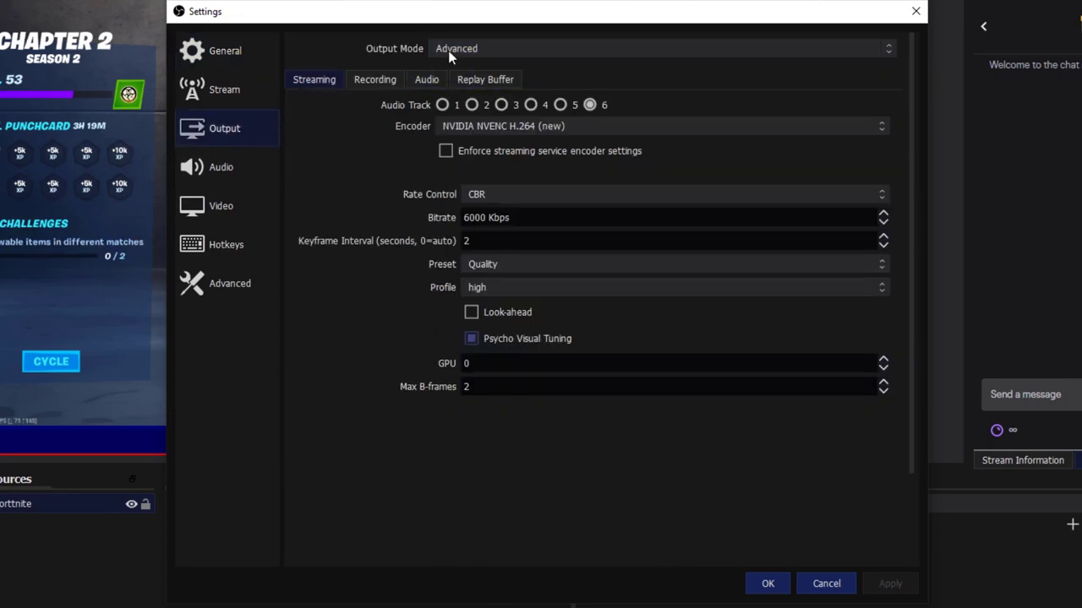
pyautogui.click(497, 79)
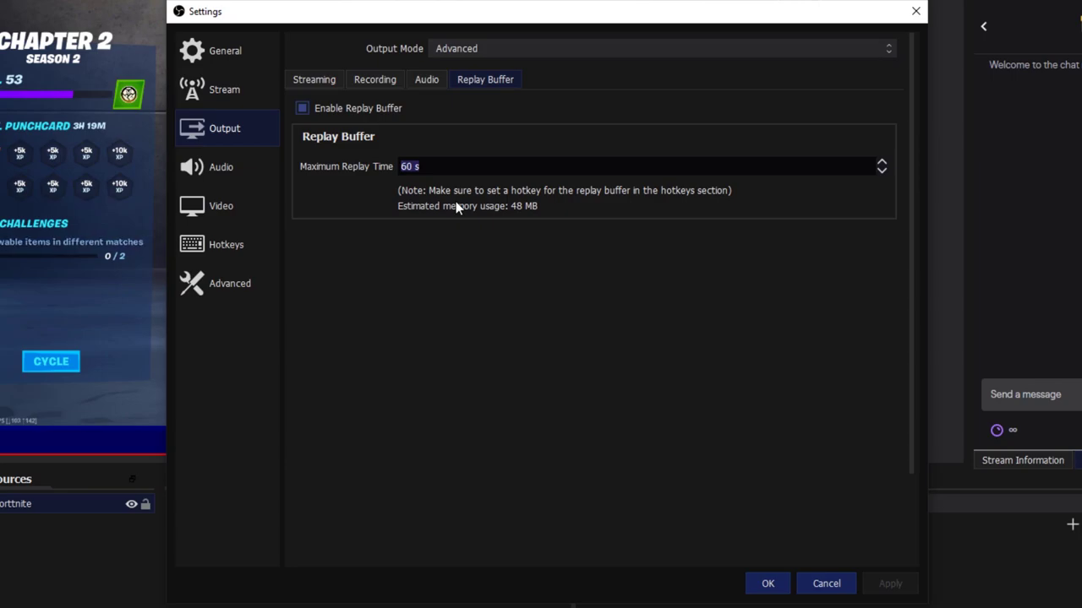
pyautogui.press('End')
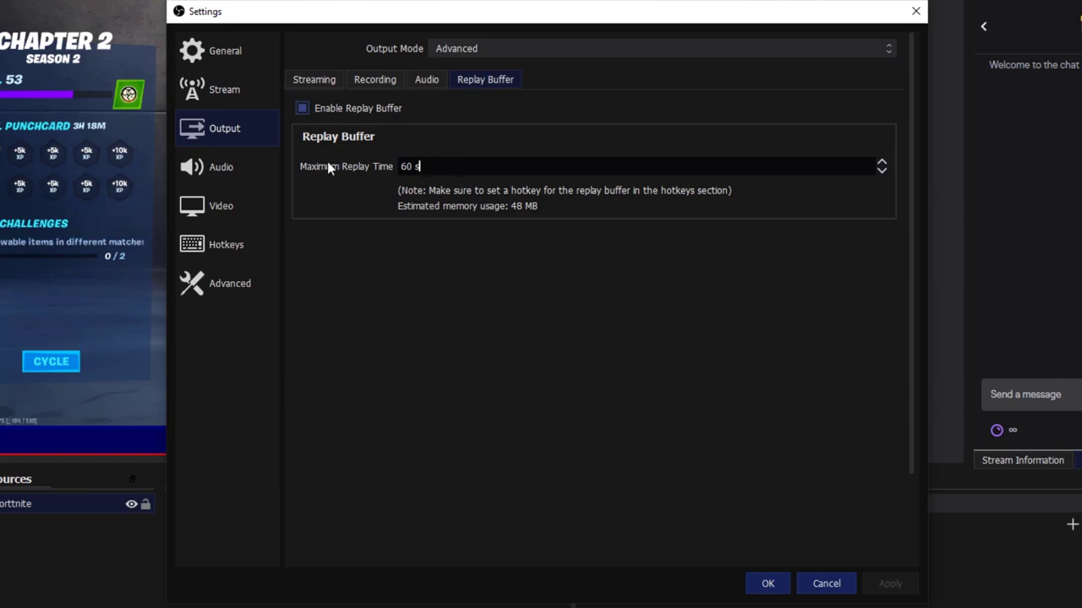
# Check the Save Replay hotkey in the Hotkeys settings, keep it as F10 and accept the settings
pyautogui.click(229, 287)
pyautogui.click(226, 249)
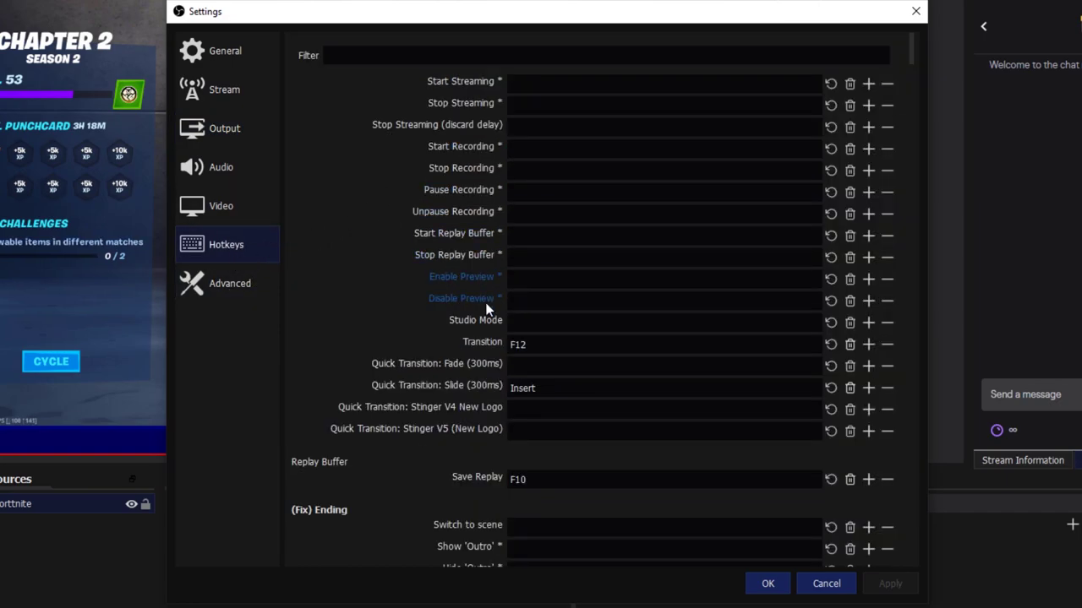
pyautogui.scroll(-2, 467, 376)
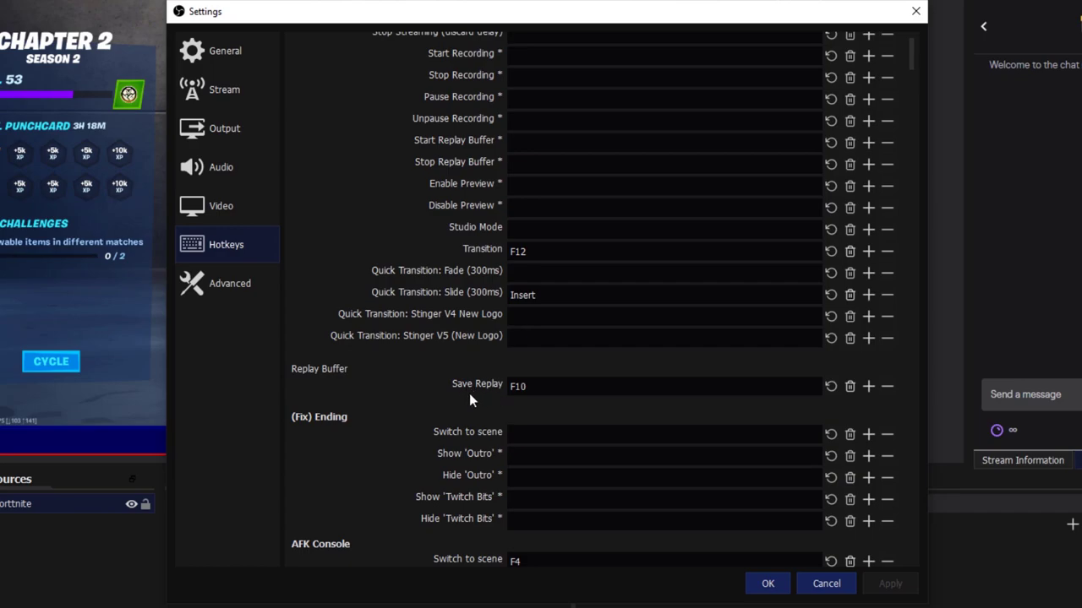
pyautogui.click(526, 386)
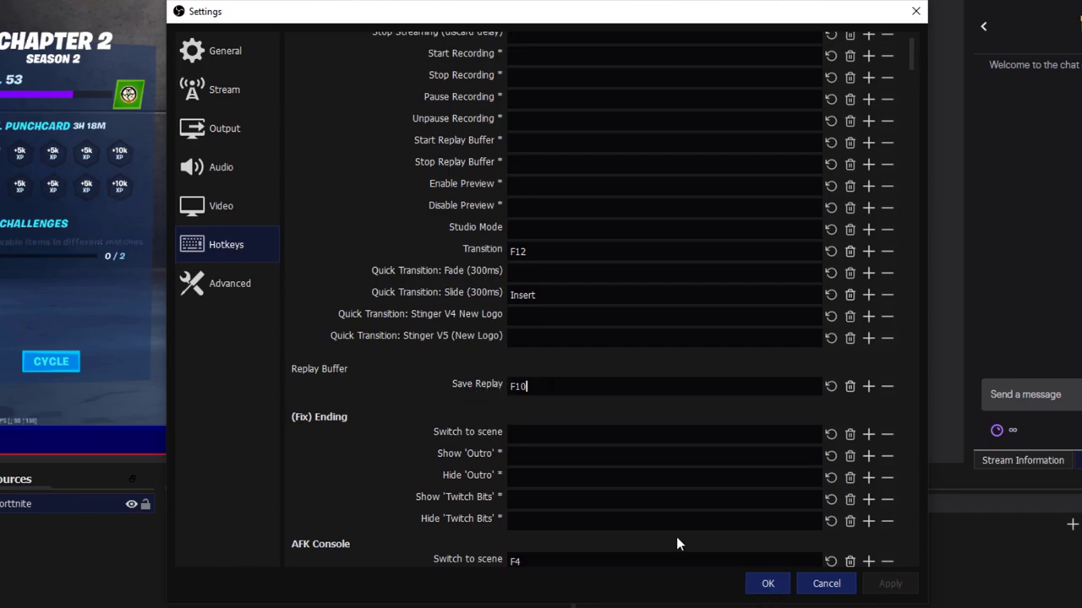
pyautogui.click(767, 585)
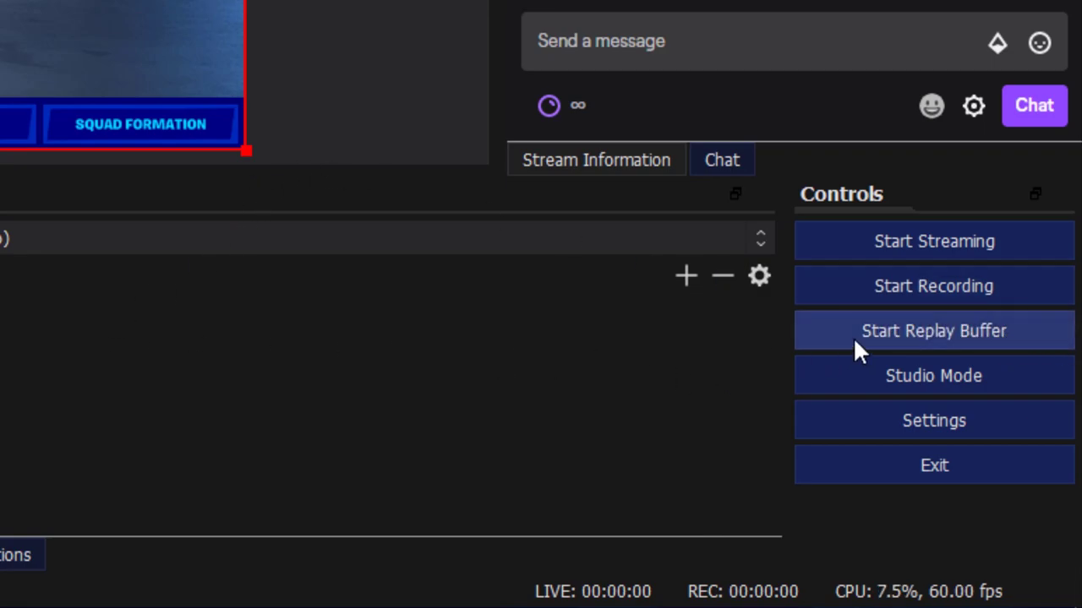
# Start and stop the replay buffer, and widen the Audio Mixer area
pyautogui.click(824, 348)
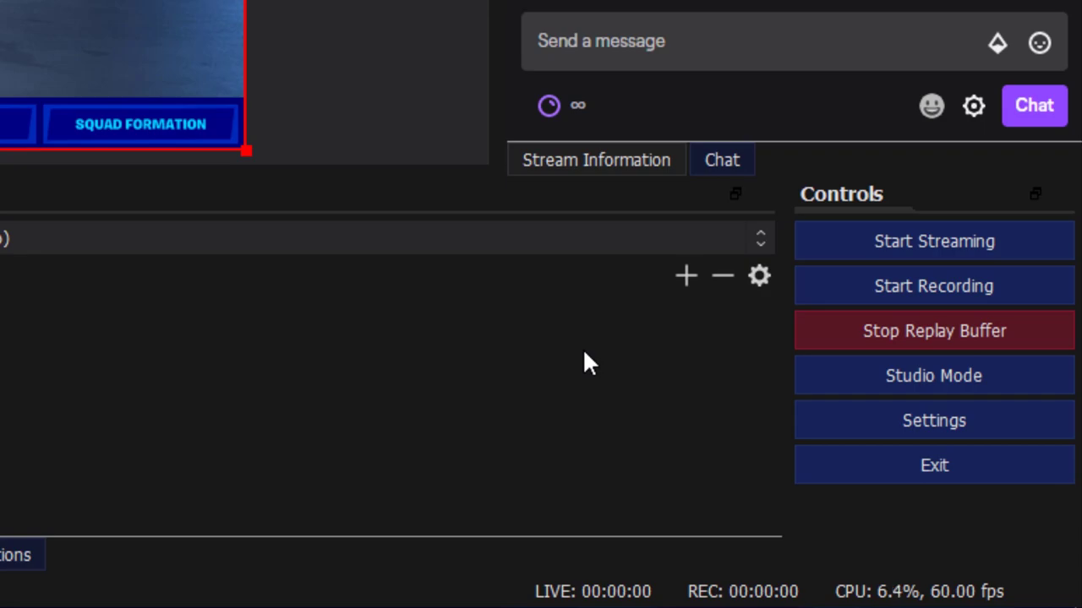
pyautogui.click(846, 346)
pyautogui.moveTo(96, 431); pyautogui.dragTo(389, 414)
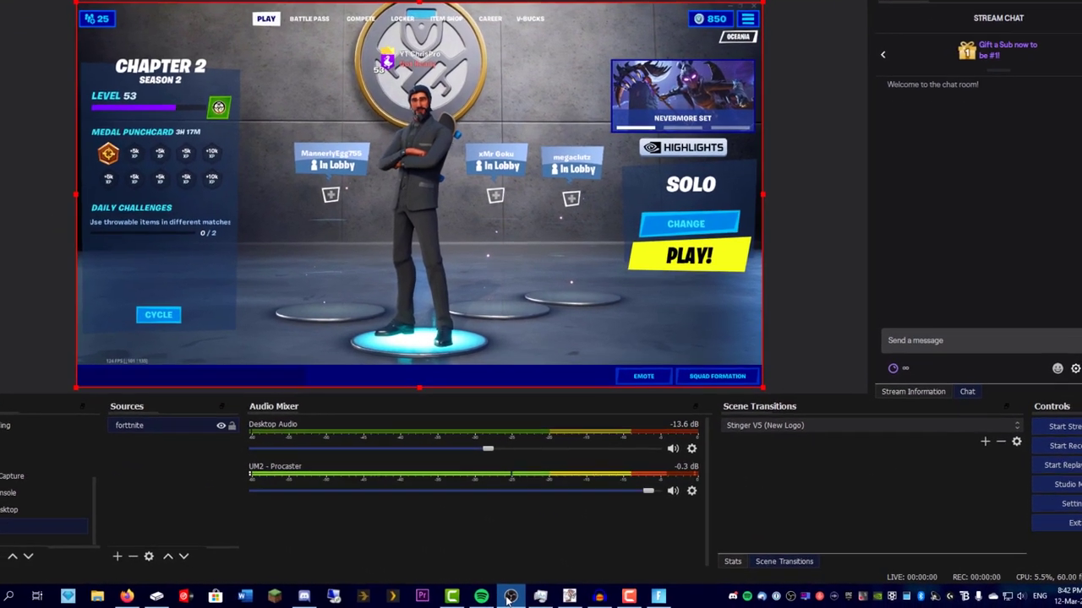
# Append --startreplaybuffer after the obs64.exe path in the Target of the OBS Studio taskbar shortcut's properties, and apply the change
pyautogui.rightClick(510, 597)
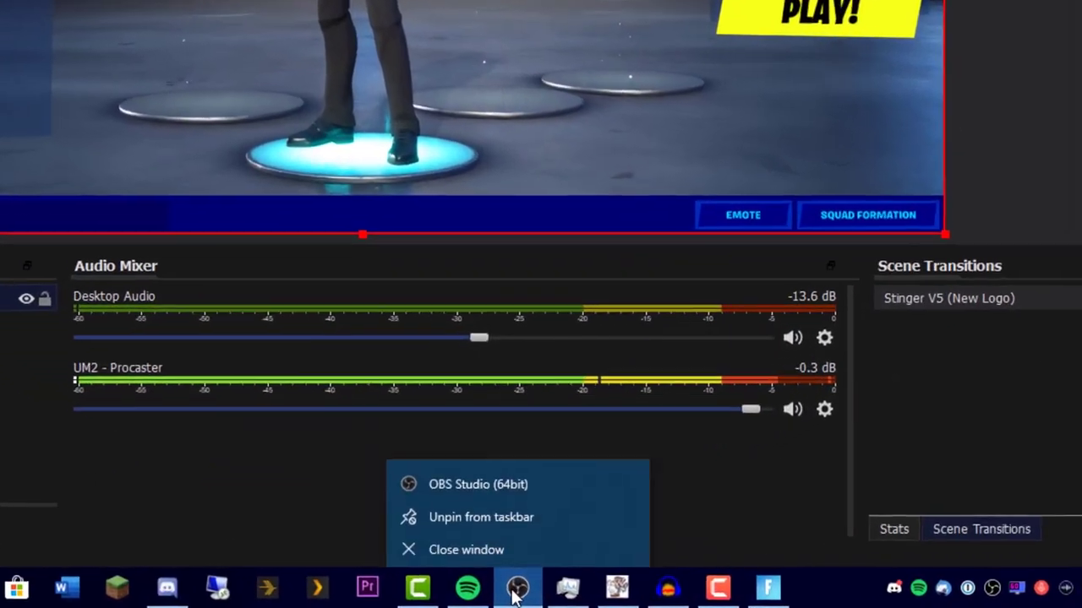
pyautogui.rightClick(515, 531)
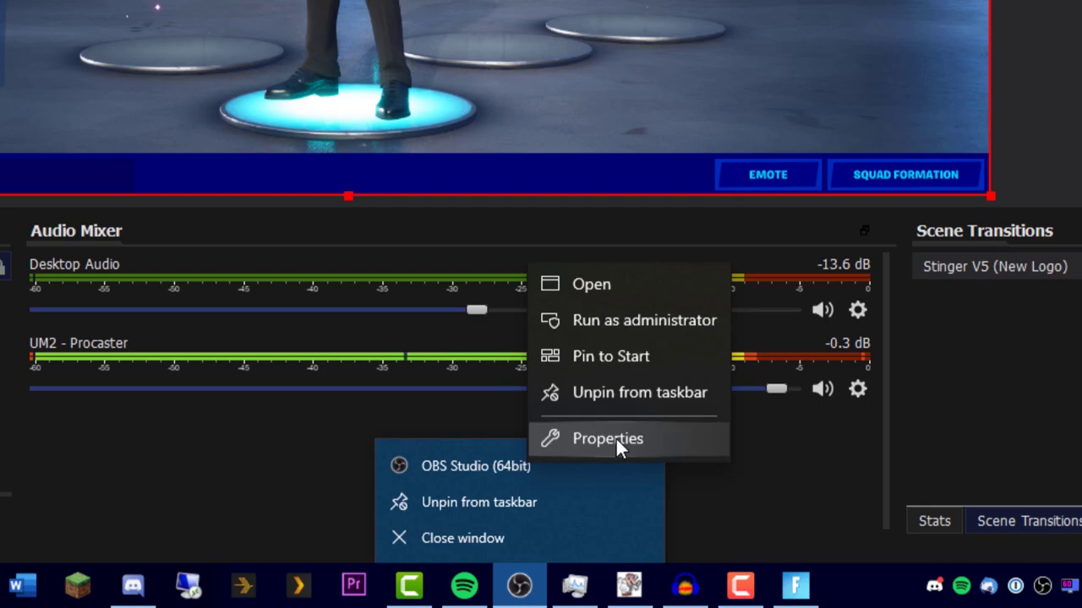
pyautogui.click(621, 440)
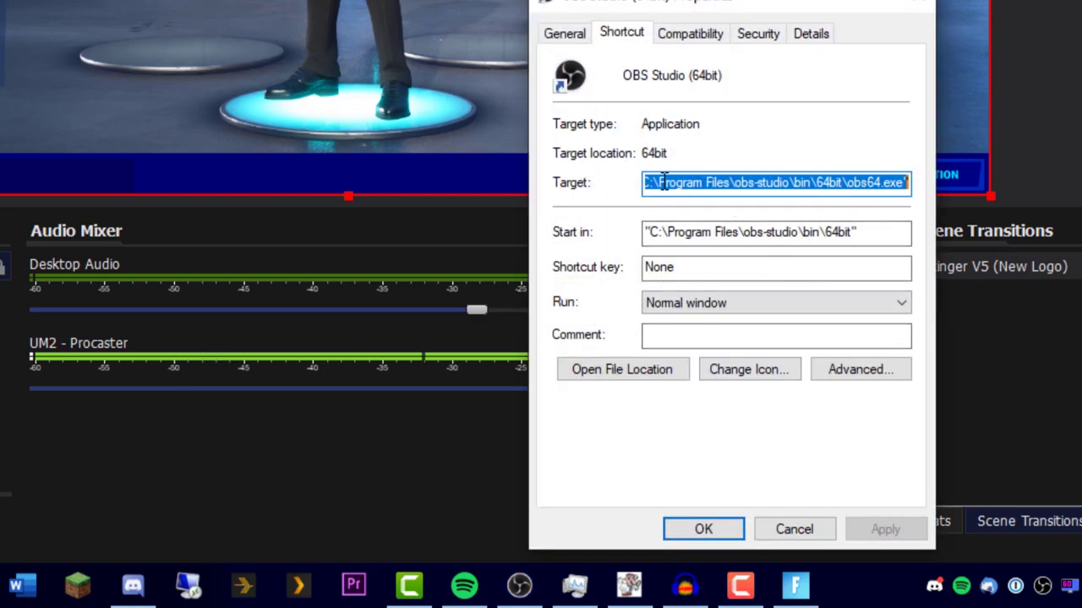
pyautogui.click(805, 183)
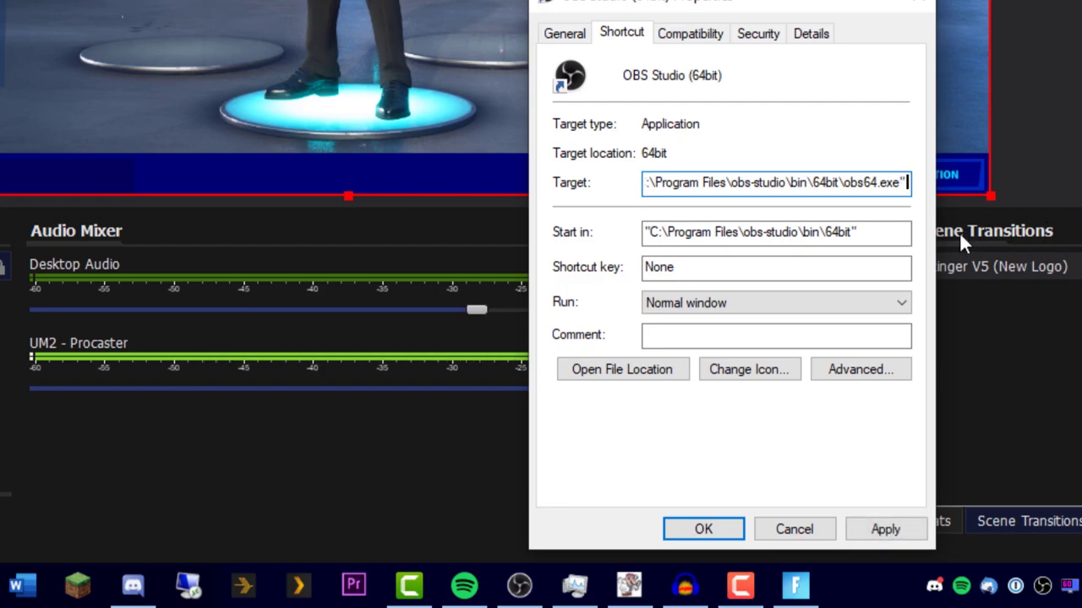
pyautogui.write('--startreplaybuffer')
pyautogui.click(818, 182)
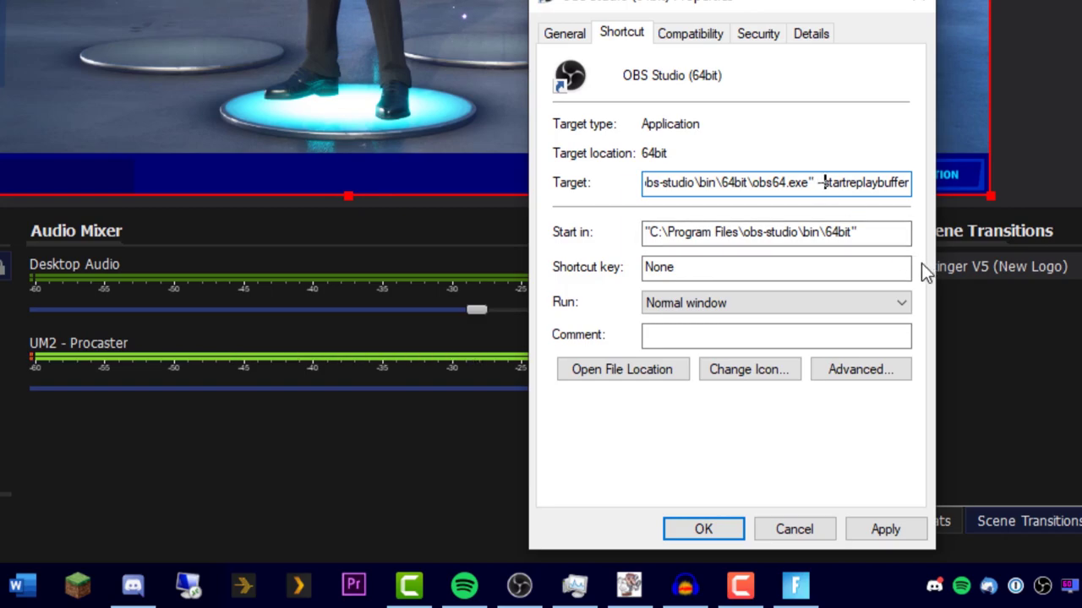
pyautogui.press('Right')
pyautogui.press('Right')
pyautogui.press('Right')
pyautogui.press('Right')
pyautogui.press('Right')
pyautogui.press('Right')
pyautogui.press('End')
pyautogui.click(879, 530)
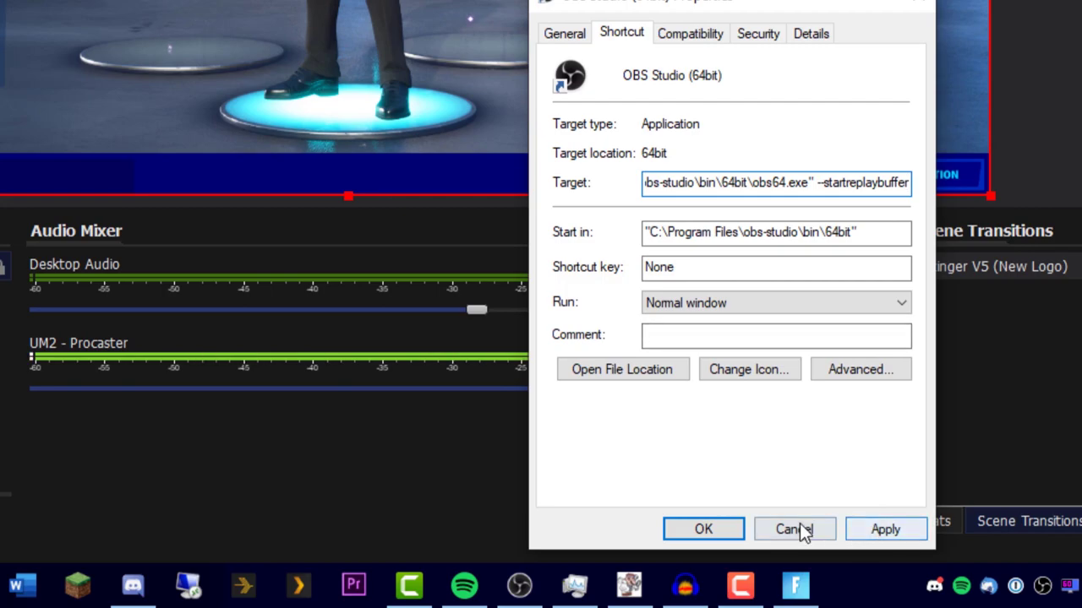
pyautogui.click(726, 531)
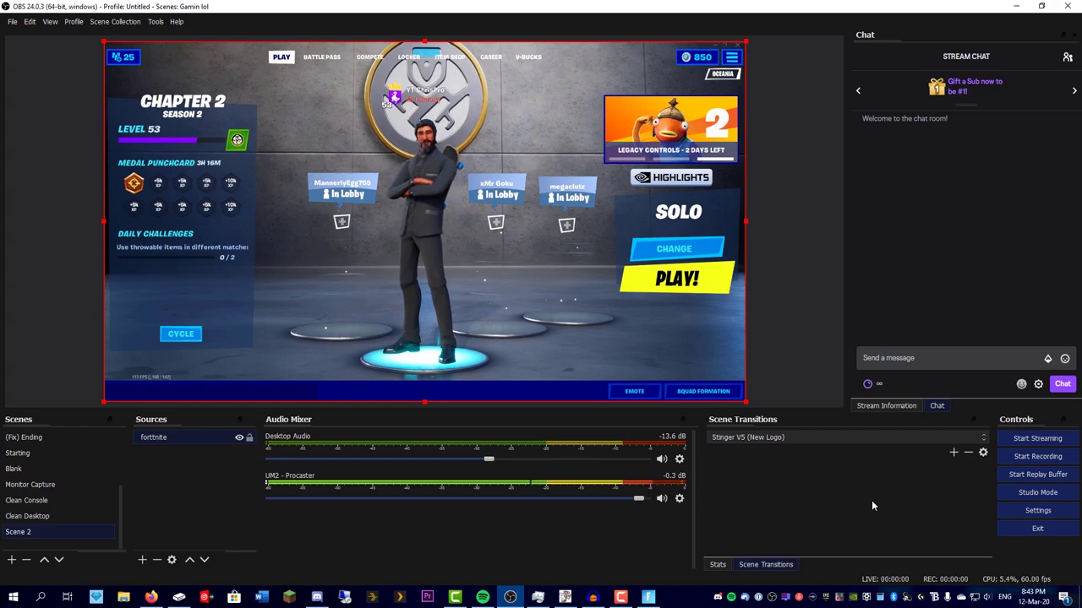
# Examine the available streaming encoders in the Output settings
pyautogui.click(1015, 510)
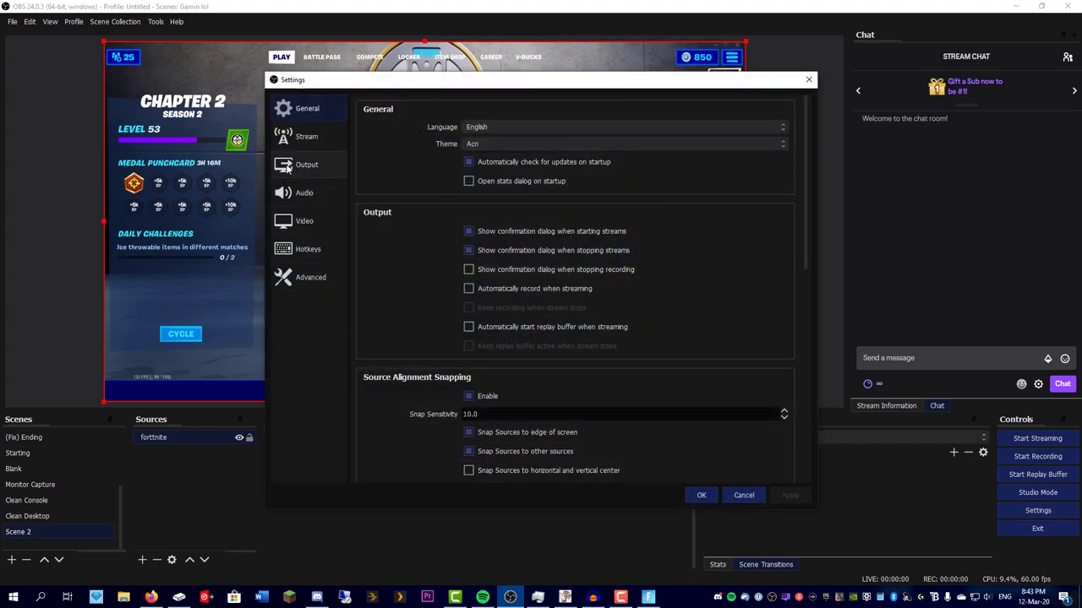
pyautogui.click(289, 168)
pyautogui.click(478, 163)
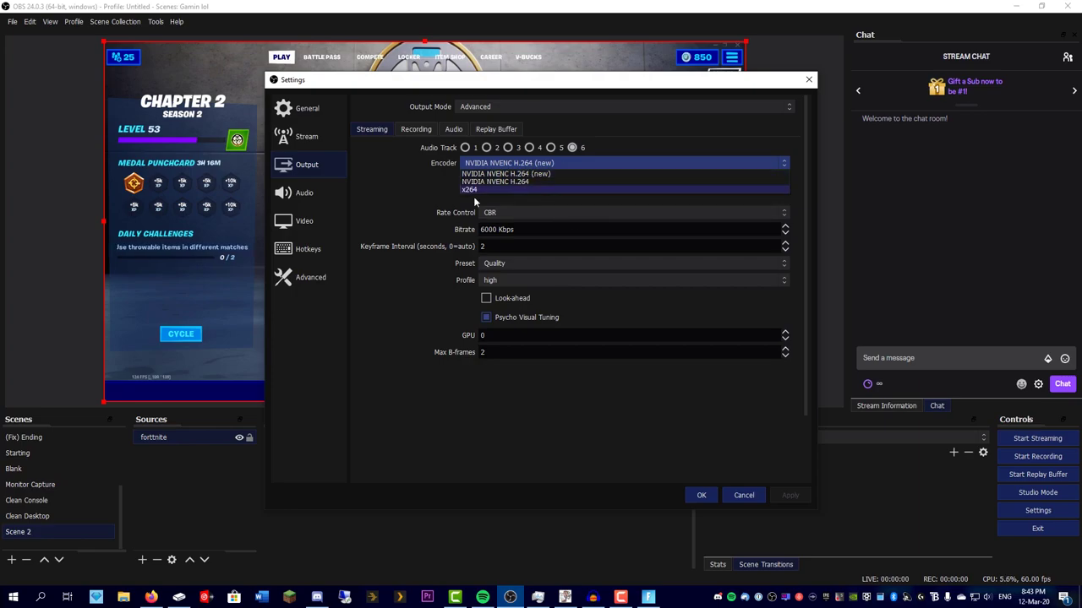
pyautogui.click(473, 196)
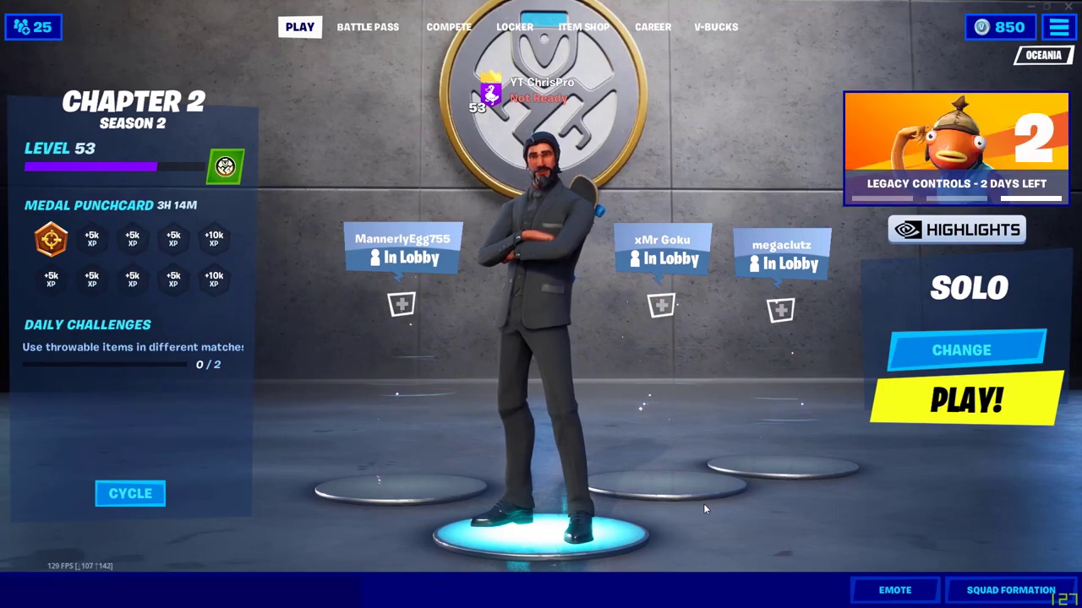
# Switch to Windows Settings and turn on recording game clips, screenshots and broadcasts with Game bar in the Gaming settings
pyautogui.press('super')
pyautogui.write('settings')
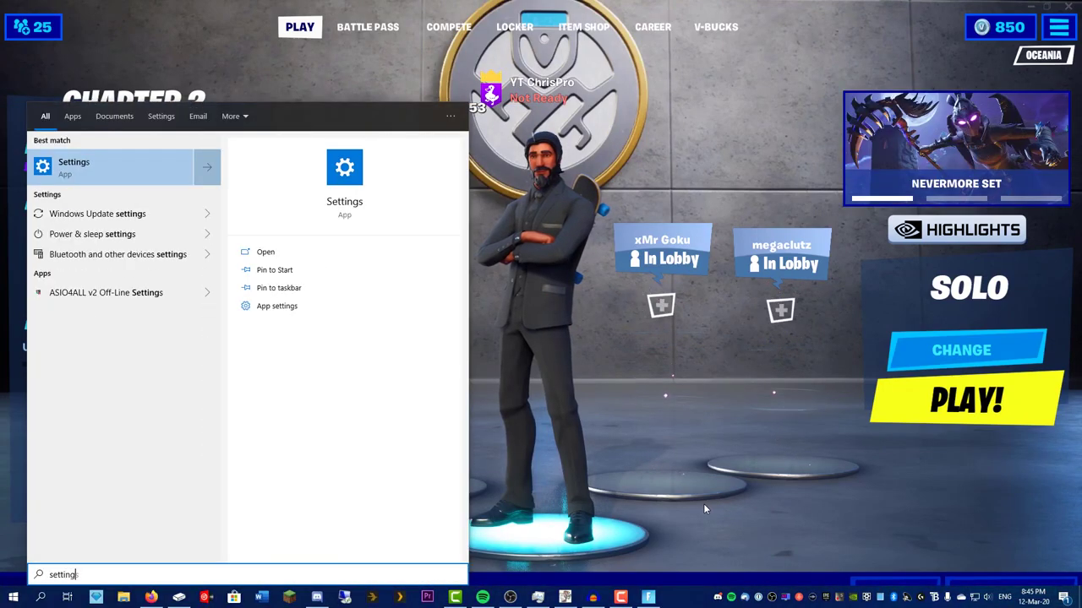
pyautogui.press('Return')
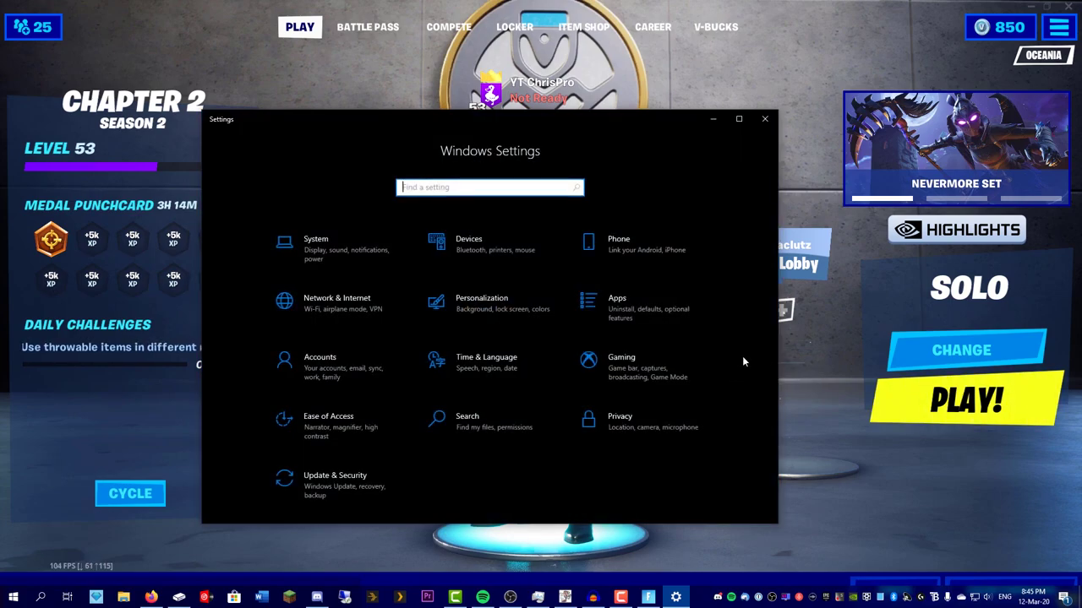
pyautogui.click(701, 354)
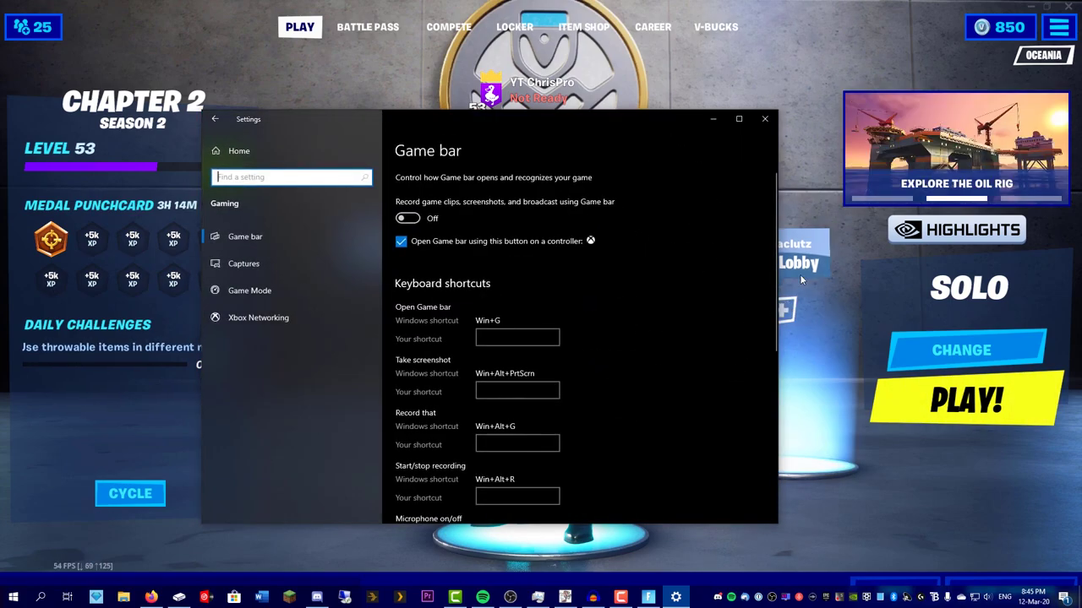
pyautogui.click(414, 220)
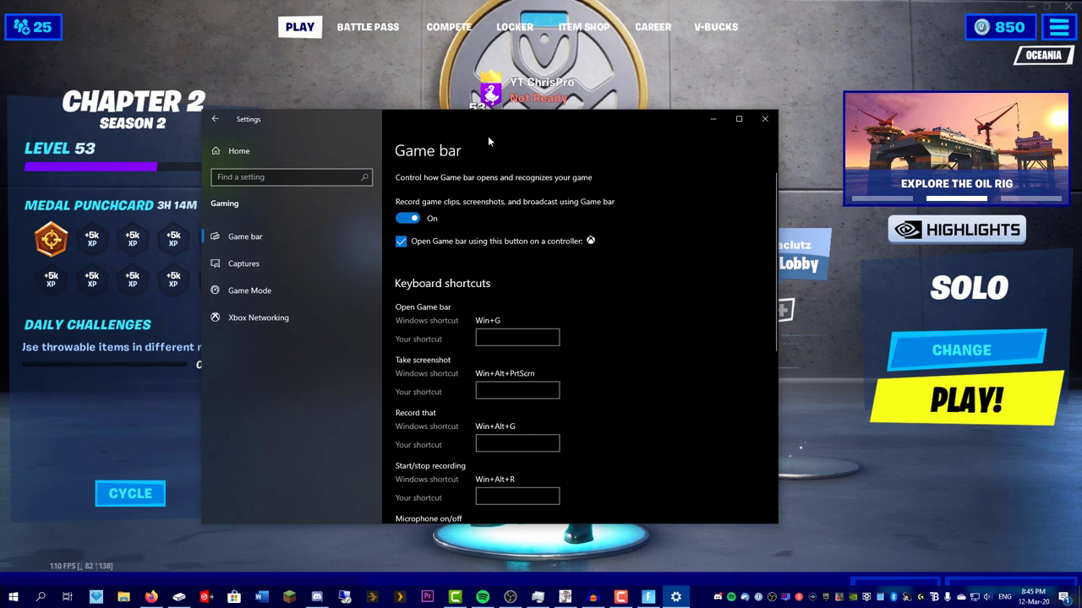
# Review the Game bar keyboard shortcuts for recording, screenshots, microphone and broadcasting
pyautogui.click(784, 142)
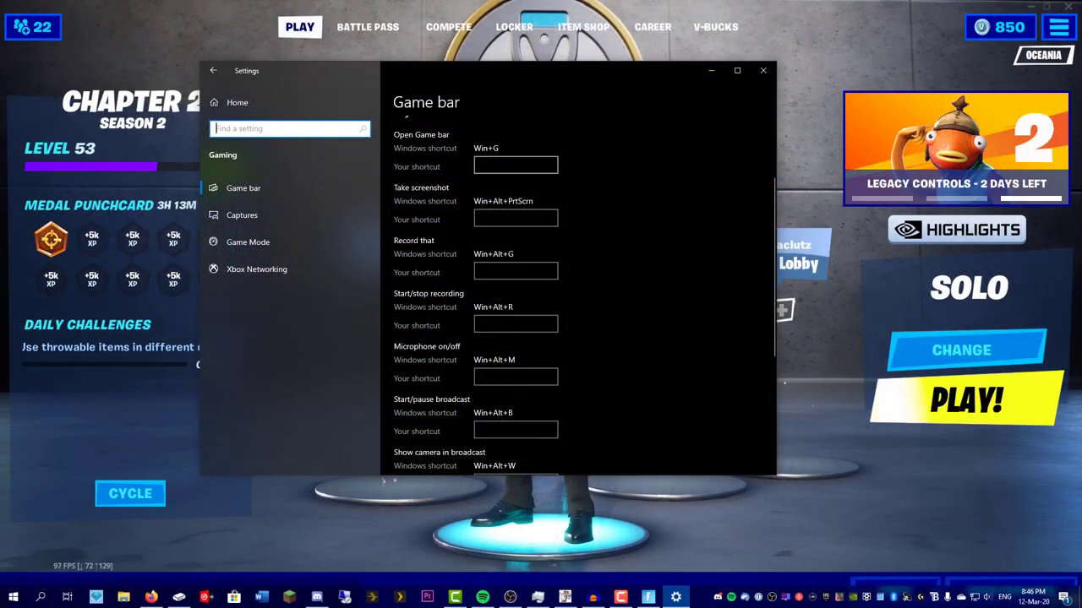
pyautogui.scroll(-3, 486, 270)
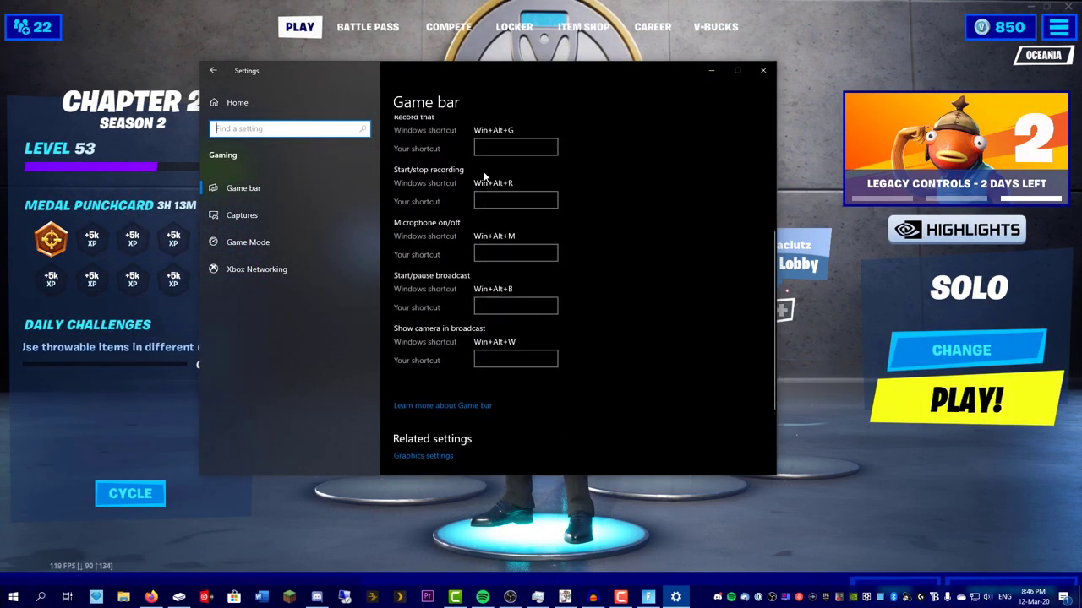
pyautogui.scroll(2, 507, 266)
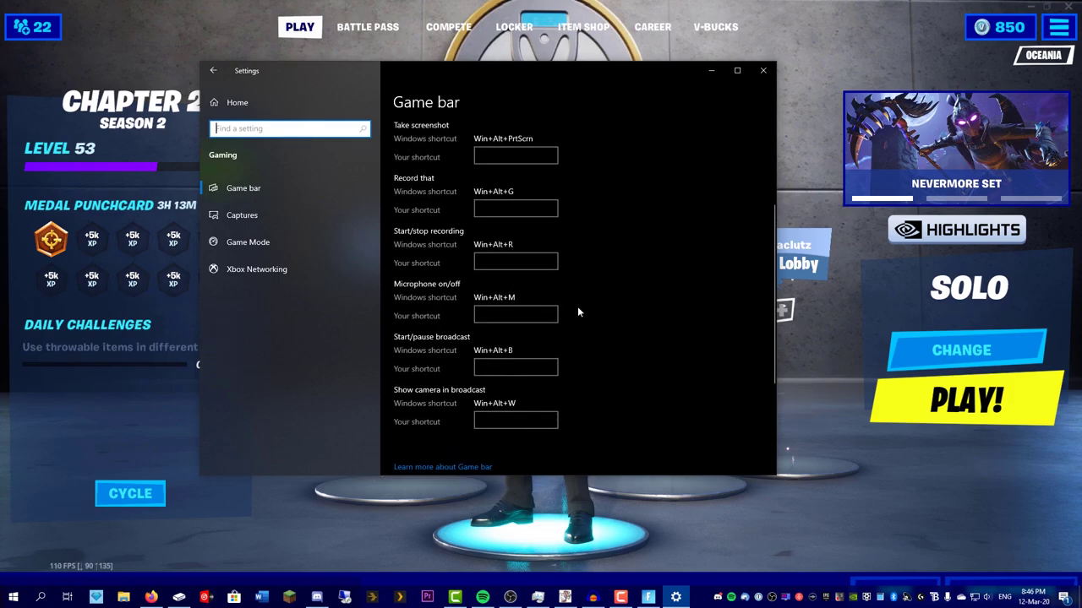